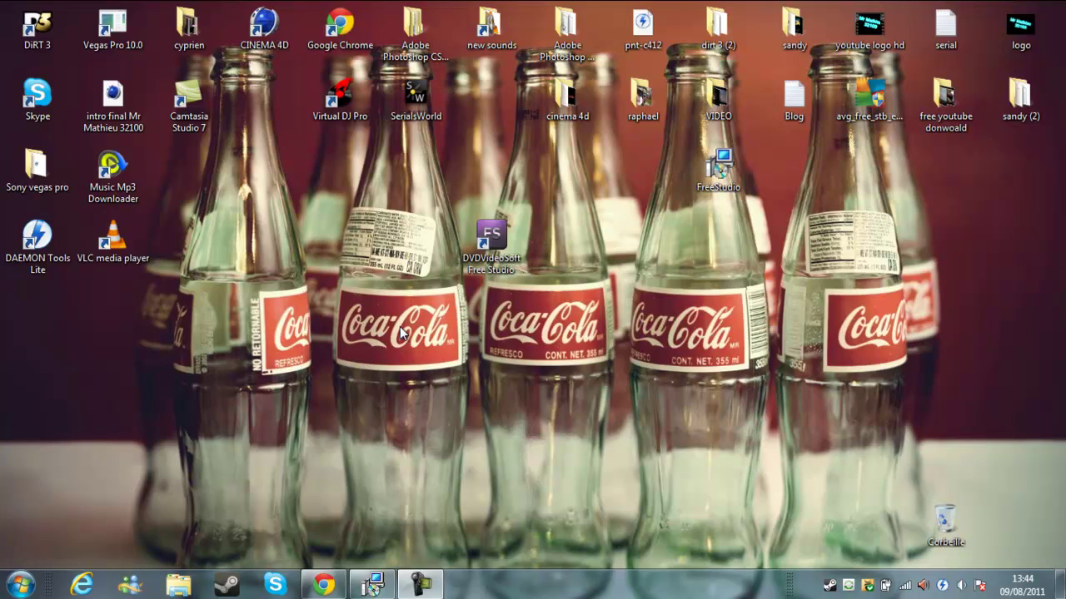
# Step: Show the DVDVideoSoft.com page offering the Free Studio download in Google Chrome, and minimise the browser
pyautogui.moveTo(319, 585)
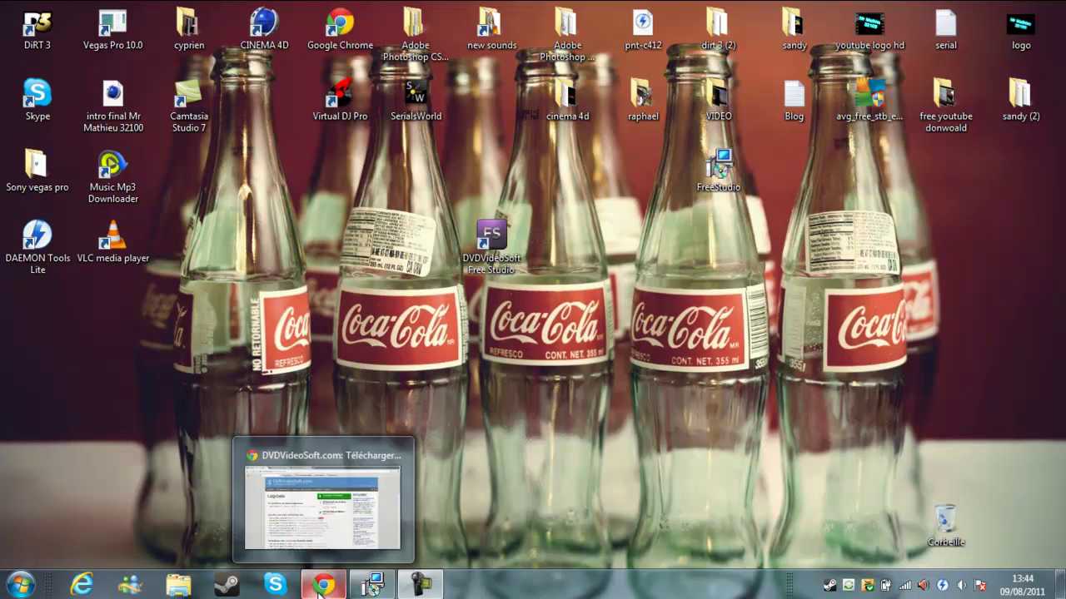
pyautogui.click(319, 587)
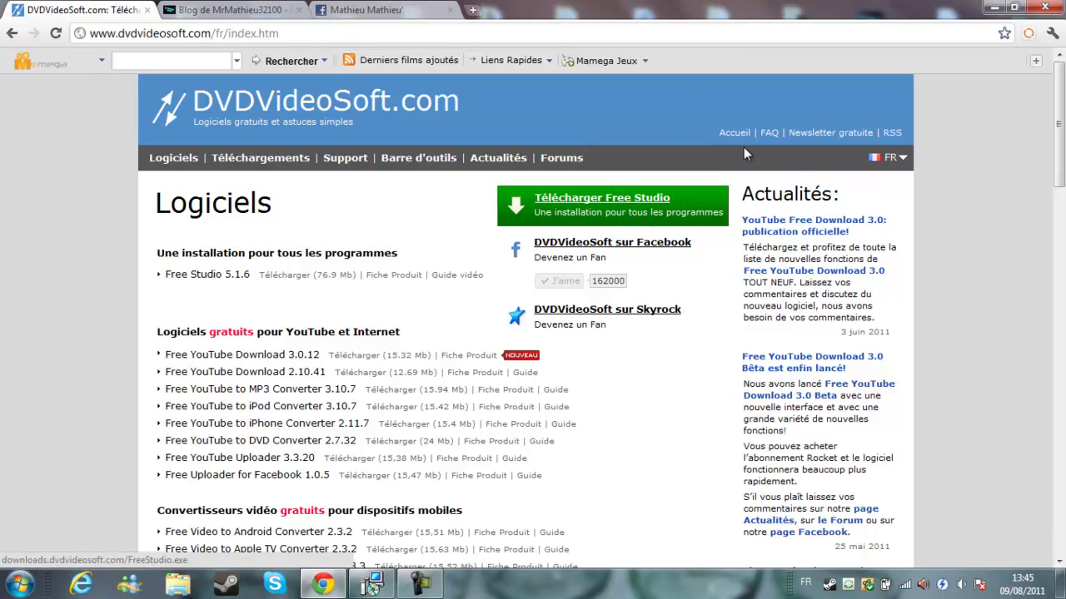
pyautogui.click(992, 7)
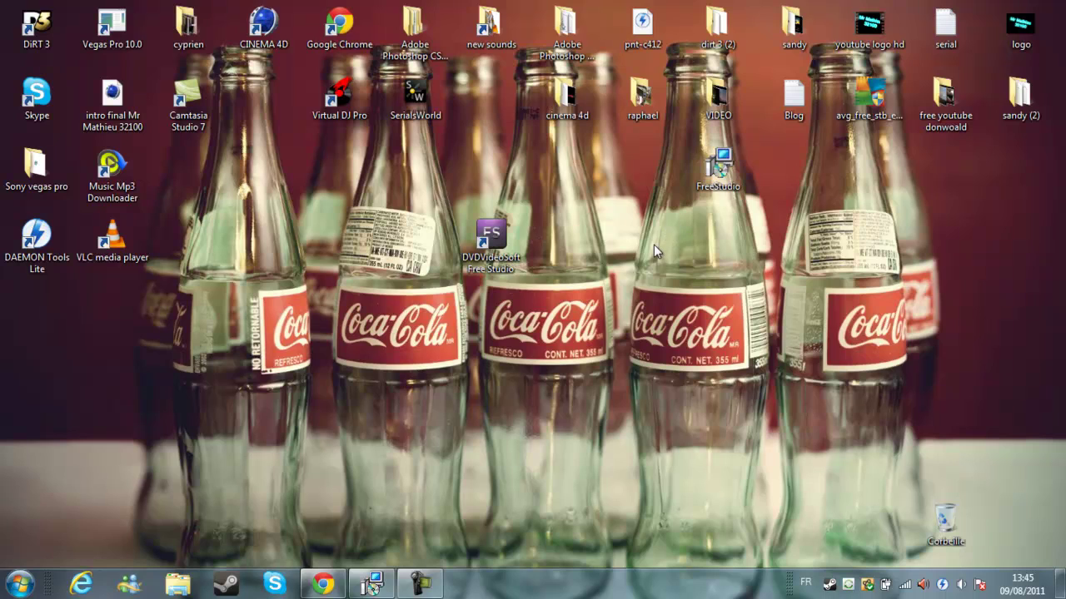
# Step: Go through the Free Studio 5.1.5 installer up to the destination folder, accepting the licence terms, and quit the installation
pyautogui.moveTo(654, 245); pyautogui.dragTo(792, 145)
pyautogui.moveTo(727, 166); pyautogui.dragTo(701, 248)
pyautogui.click(683, 396)
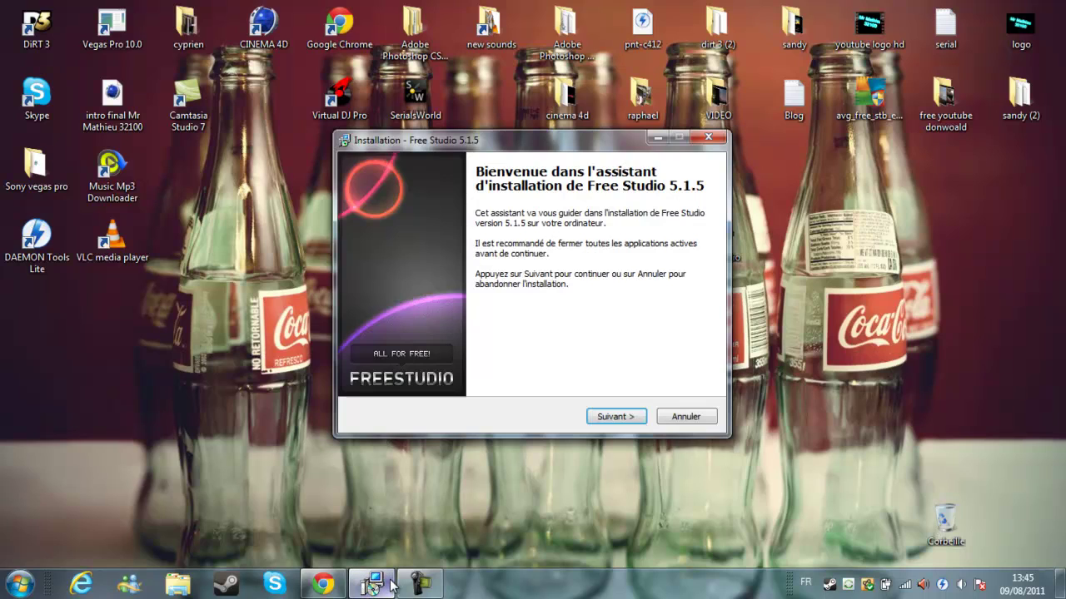
pyautogui.click(617, 418)
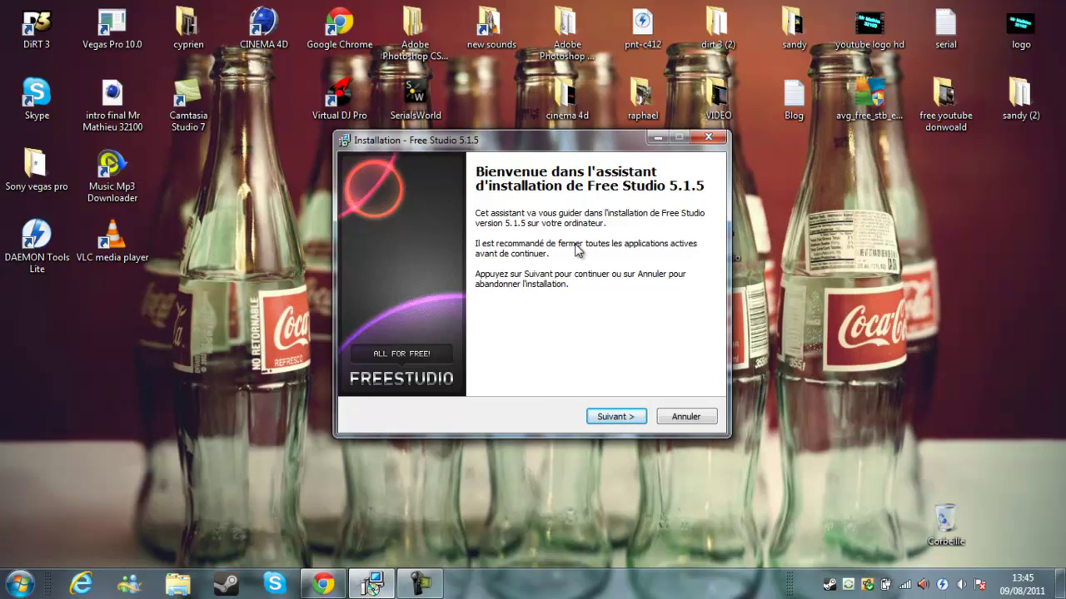
pyautogui.press('Return')
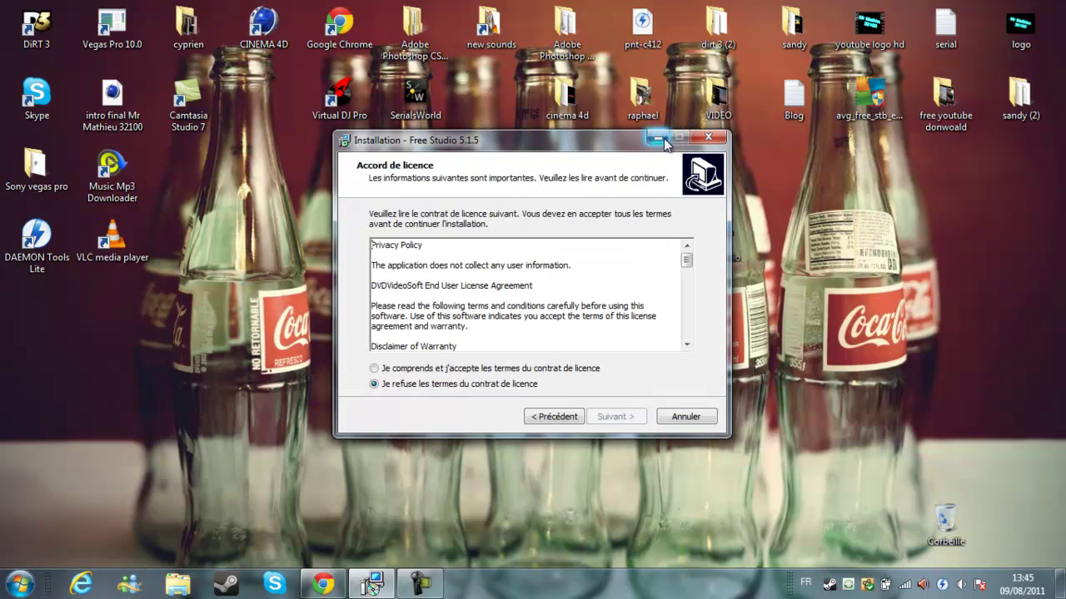
pyautogui.click(450, 370)
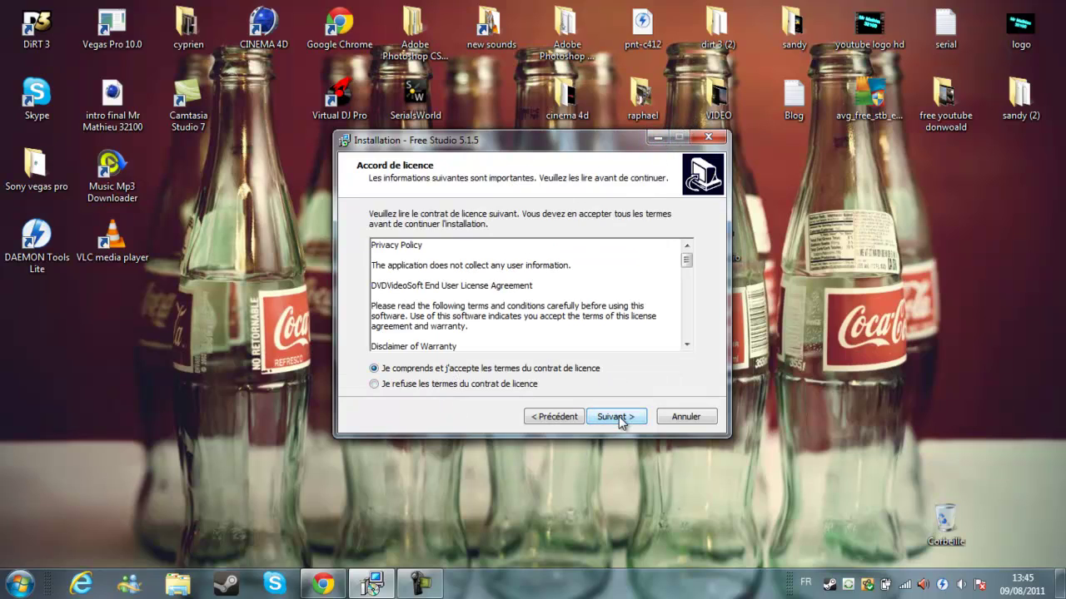
pyautogui.click(617, 415)
pyautogui.click(619, 425)
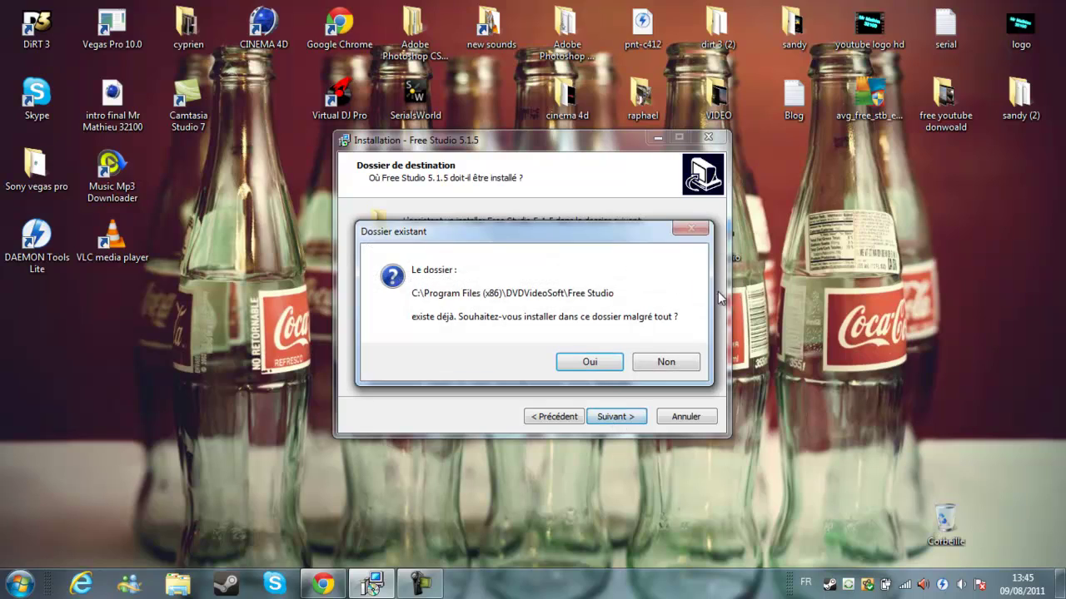
pyautogui.click(669, 363)
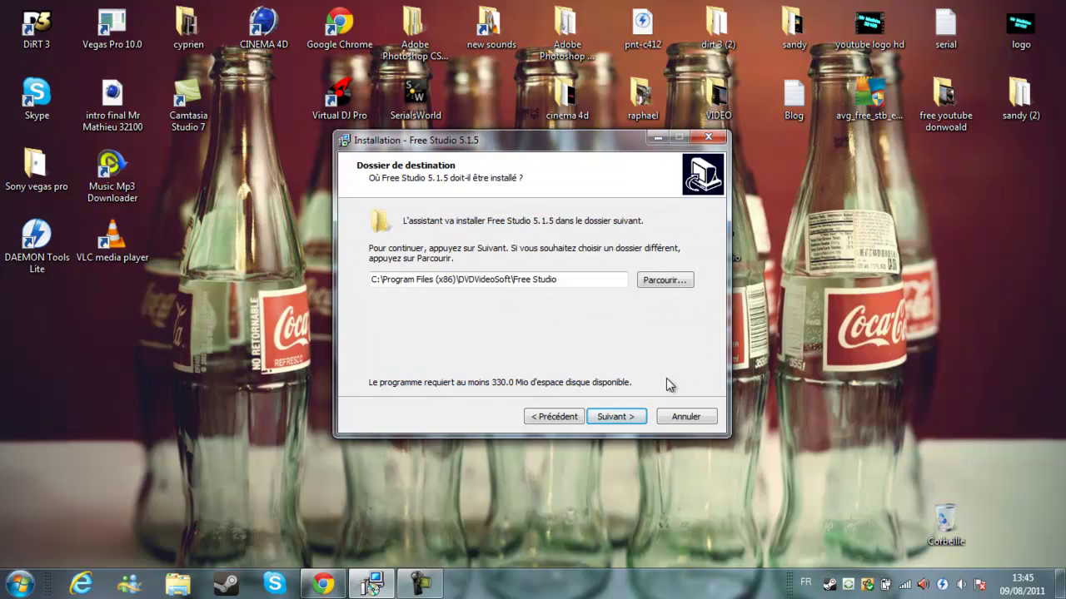
pyautogui.click(684, 419)
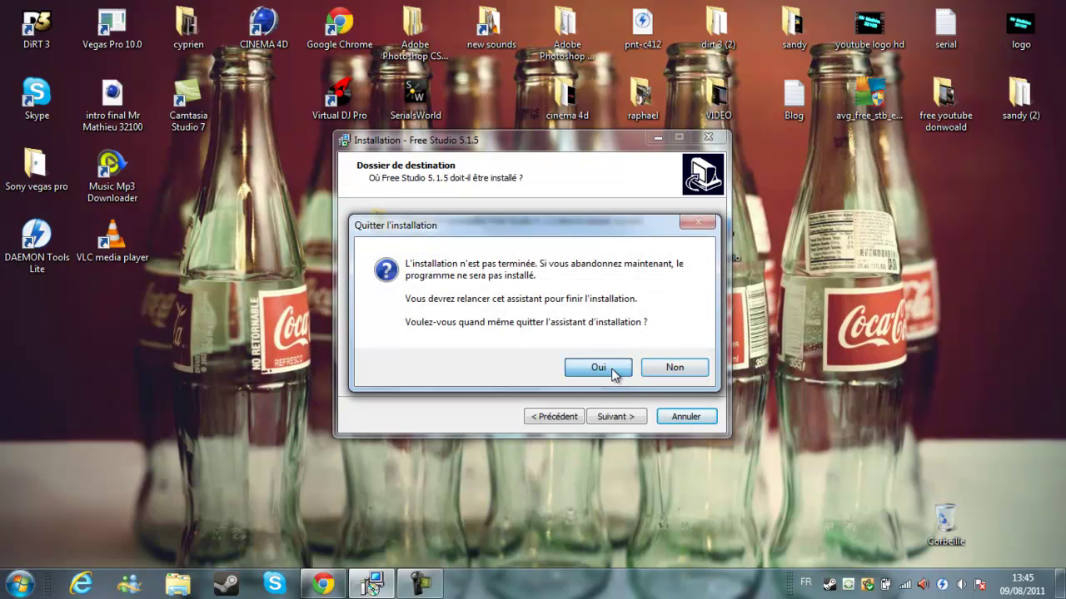
pyautogui.click(613, 373)
# Step: Move the FreeStudio installer aside on the desktop, and open Free 3GP Video Converter from Free Studio's DVD and video tools
pyautogui.moveTo(723, 237); pyautogui.dragTo(876, 165)
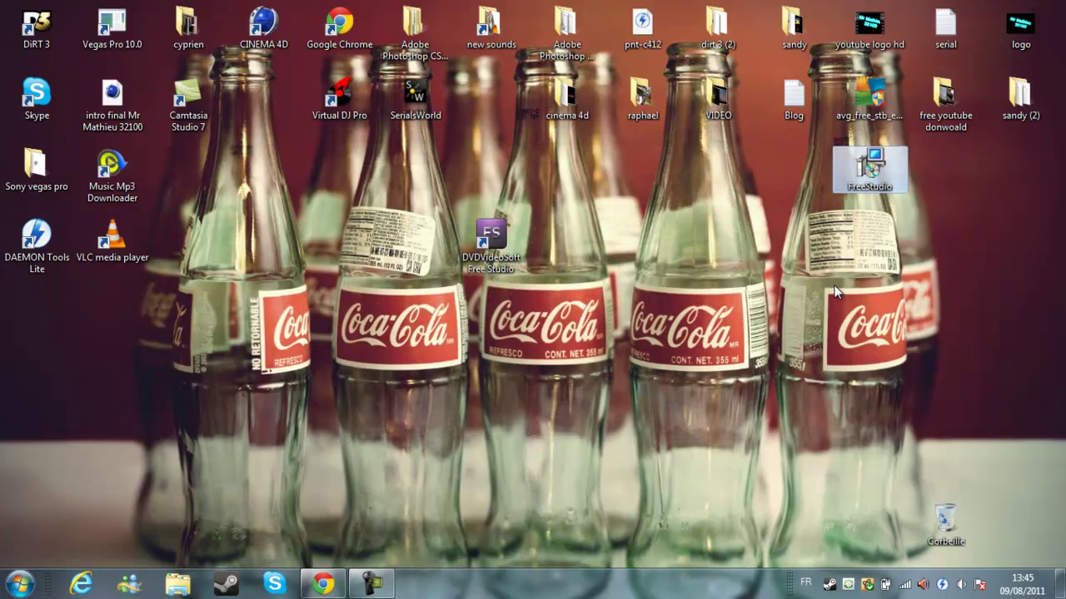
pyautogui.doubleClick(489, 265)
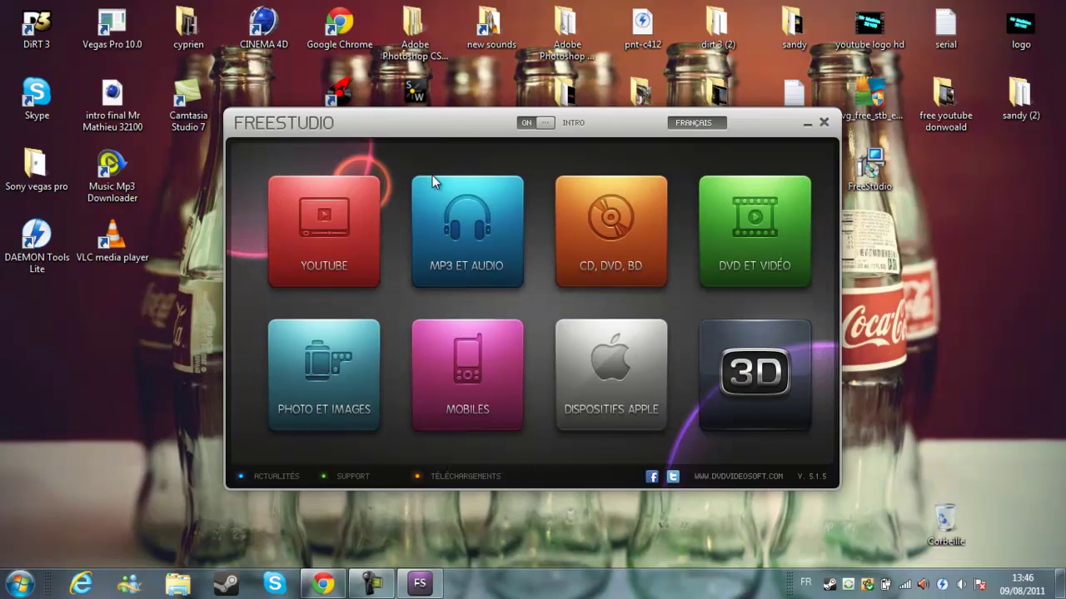
pyautogui.click(755, 244)
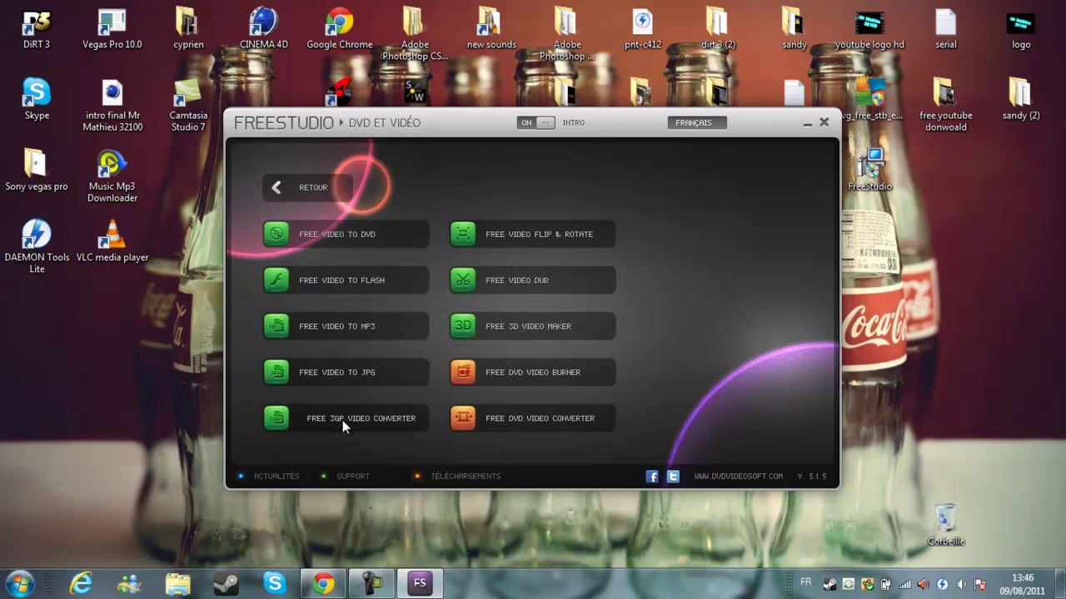
pyautogui.click(343, 420)
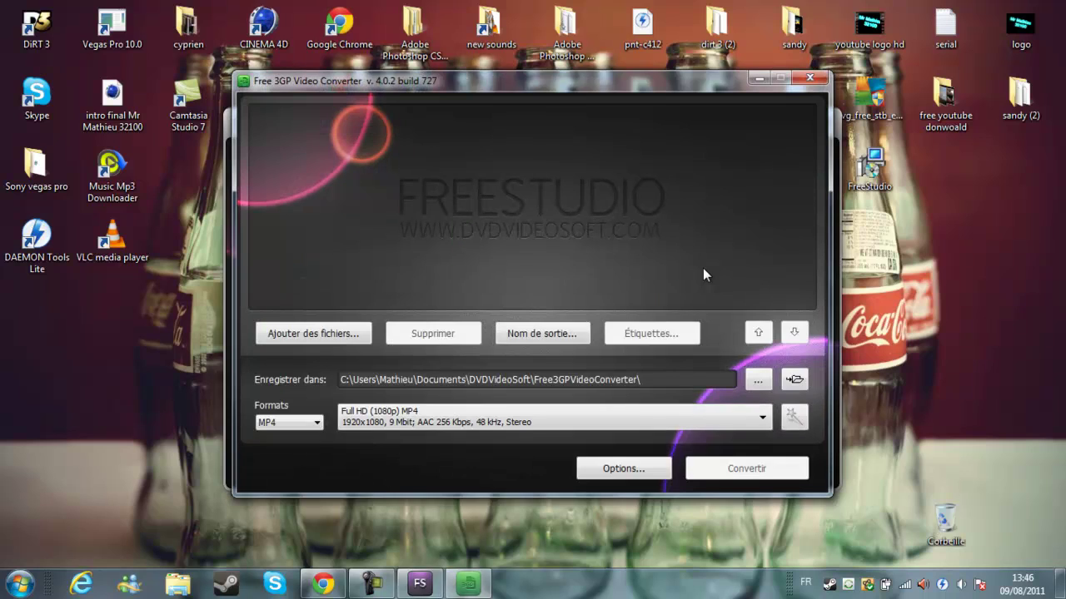
# Step: Set the converter's output folder to the Desktop and its output format to MP4 at Full HD (1080p), 1920x1080
pyautogui.click(758, 381)
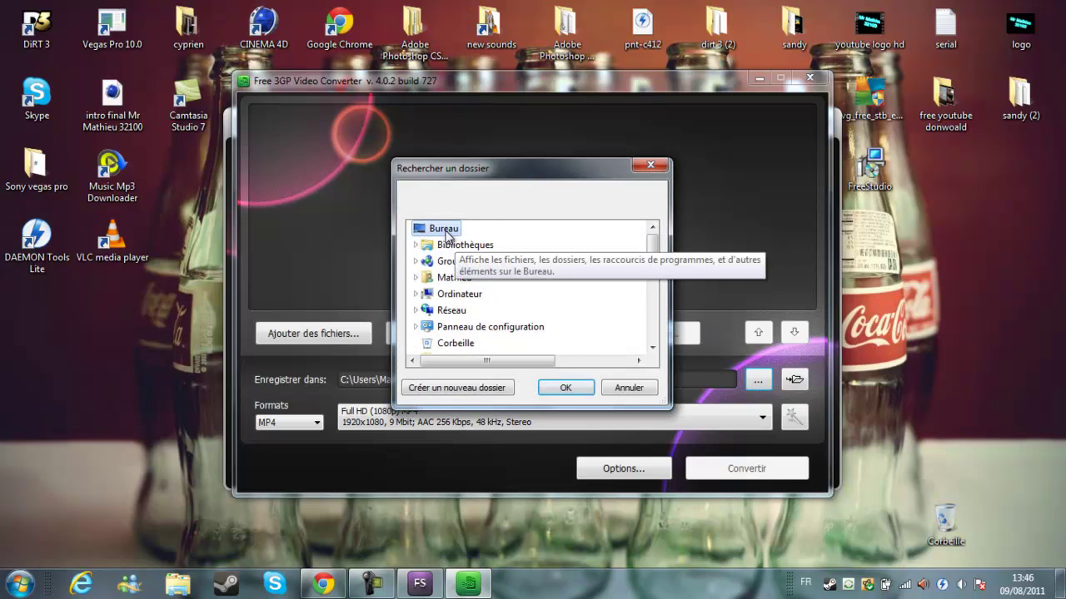
pyautogui.click(570, 389)
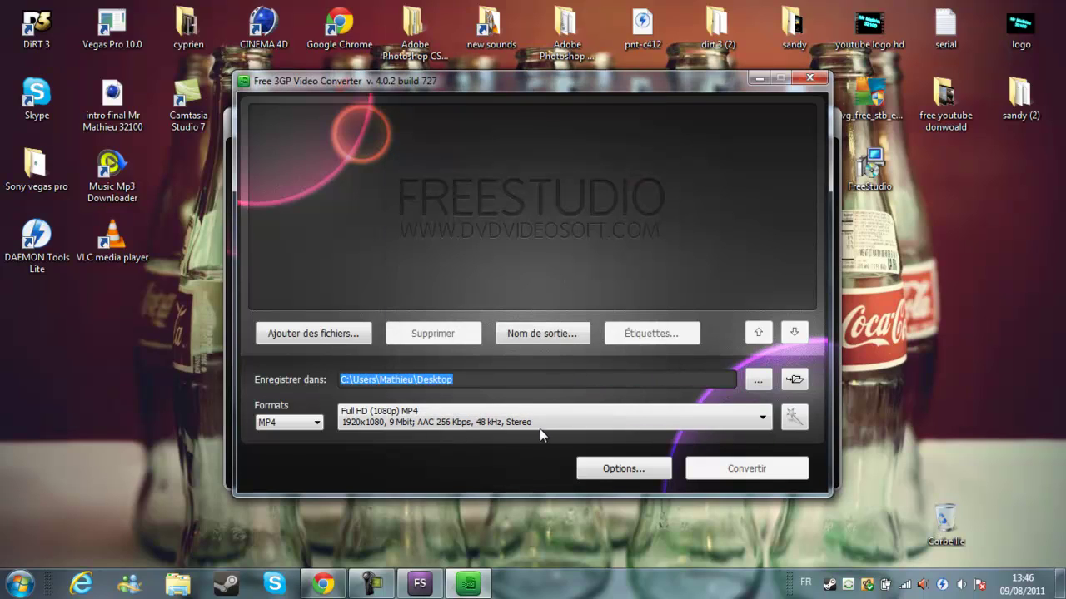
pyautogui.click(313, 422)
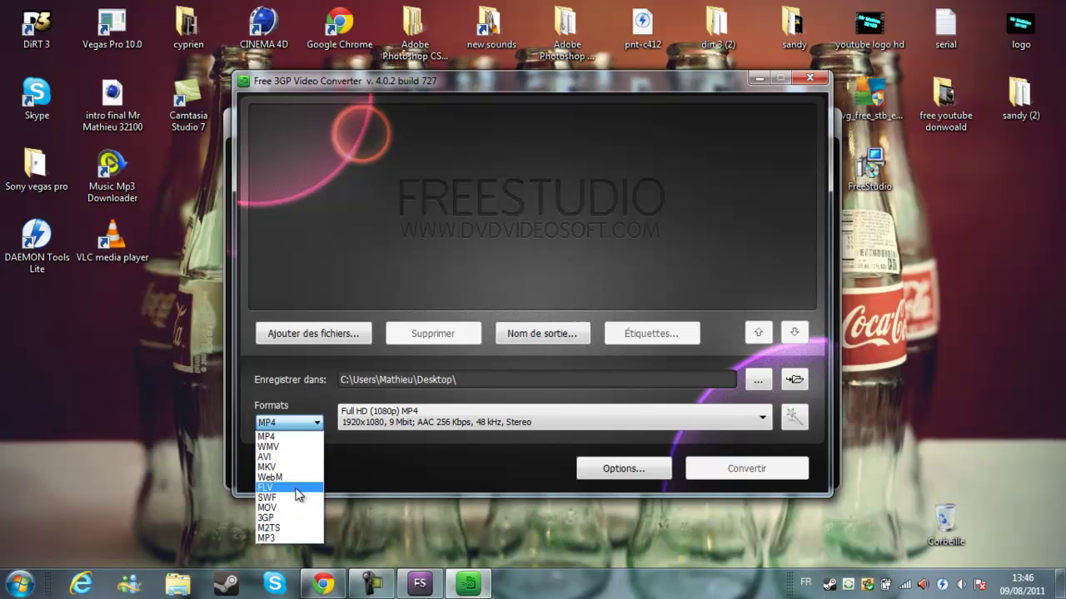
pyautogui.click(323, 396)
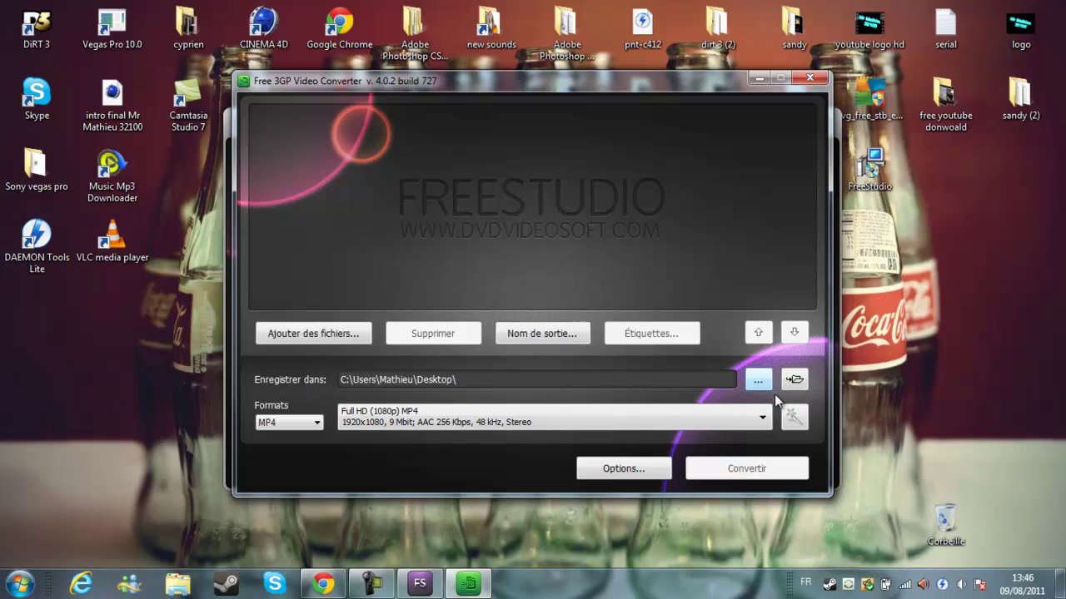
pyautogui.click(723, 429)
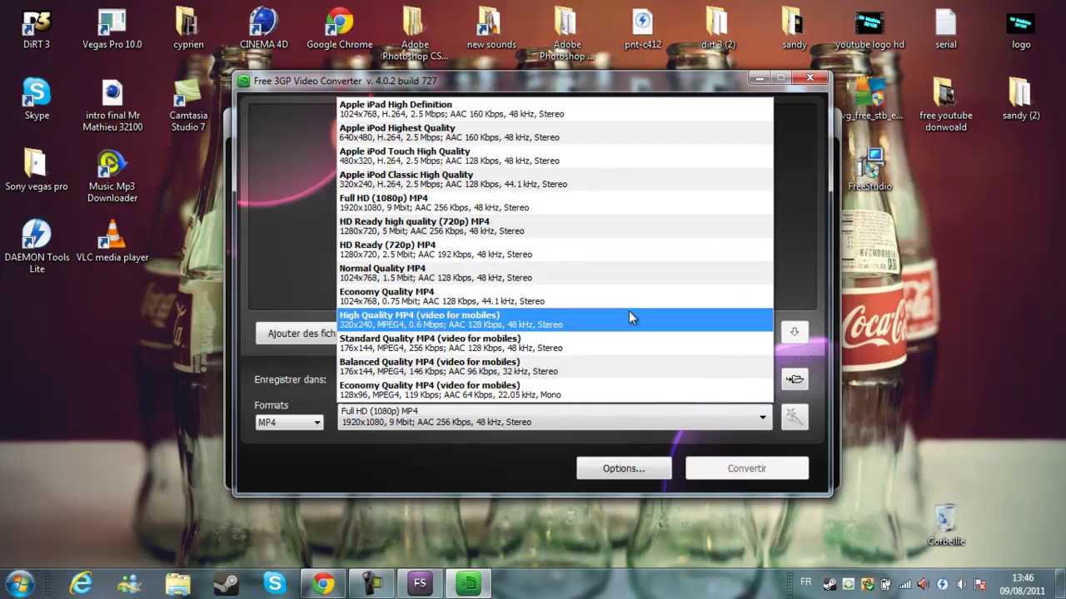
pyautogui.click(483, 202)
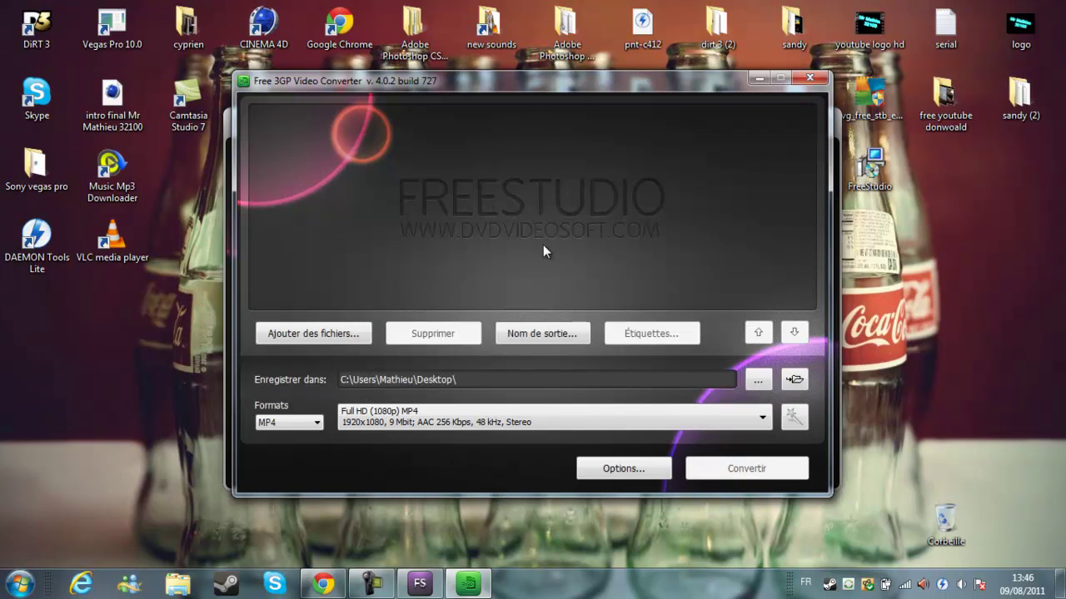
# Step: Add the Never.Back.Down video from the VIDEO folder and start converting it
pyautogui.click(315, 334)
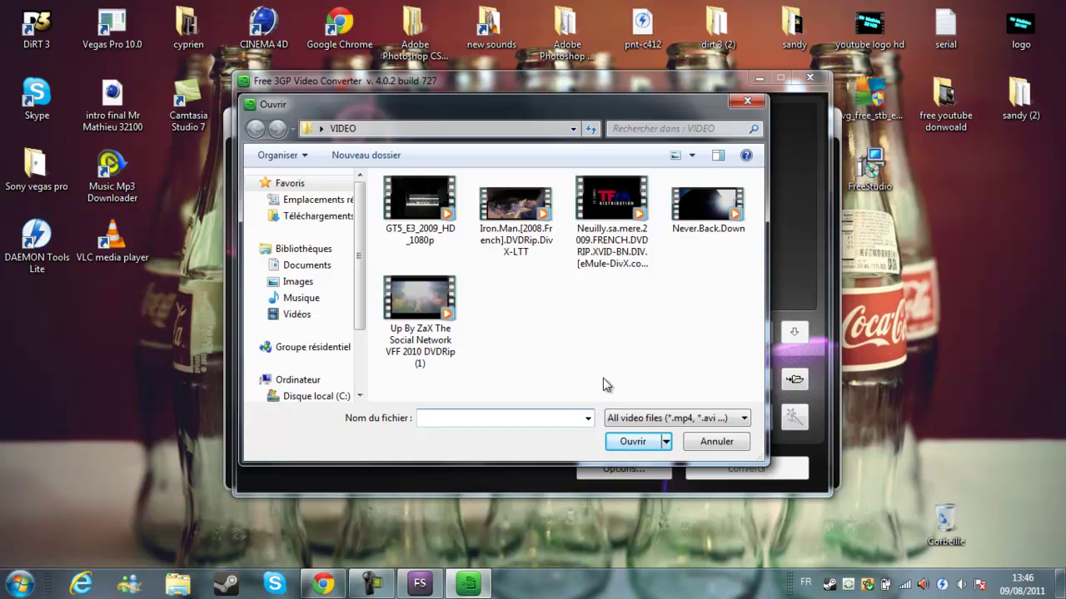
pyautogui.moveTo(630, 334)
pyautogui.mouseDown()
pyautogui.moveTo(456, 323)
pyautogui.moveTo(393, 333)
pyautogui.moveTo(648, 327)
pyautogui.mouseUp()
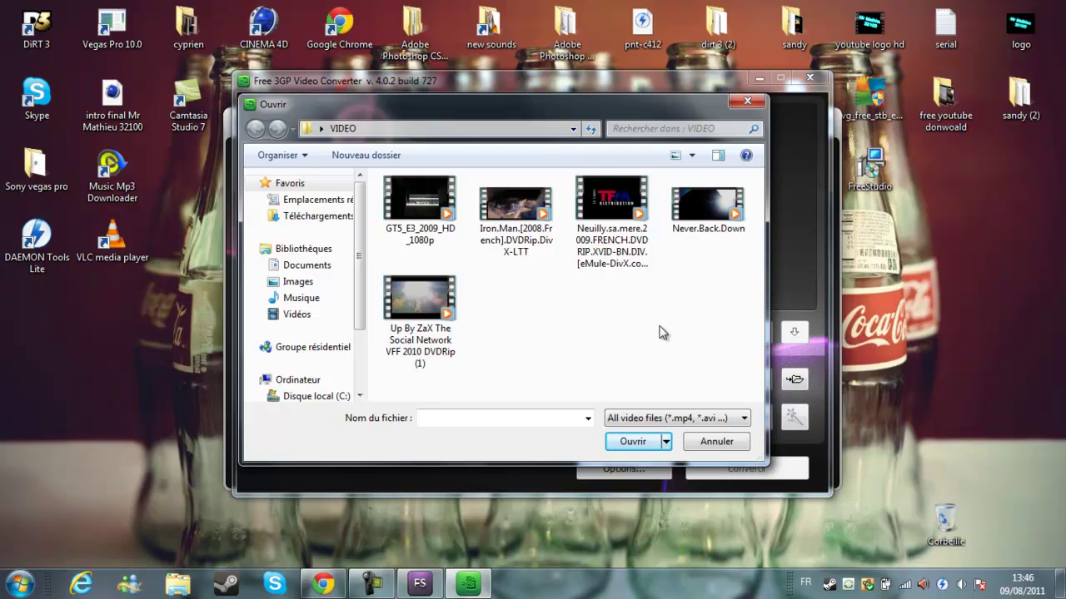
pyautogui.doubleClick(712, 223)
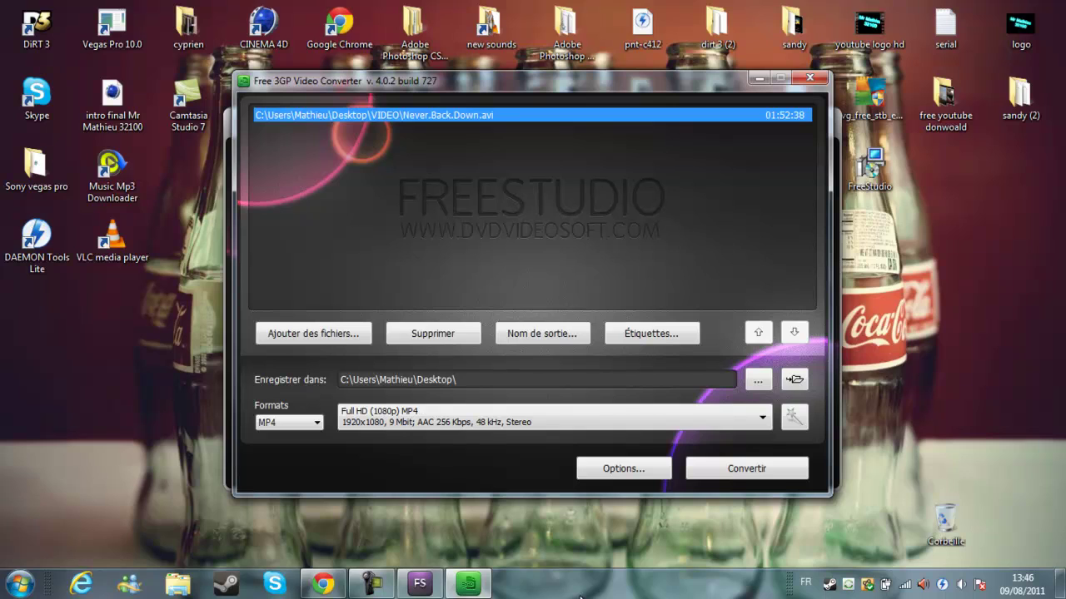
pyautogui.click(762, 465)
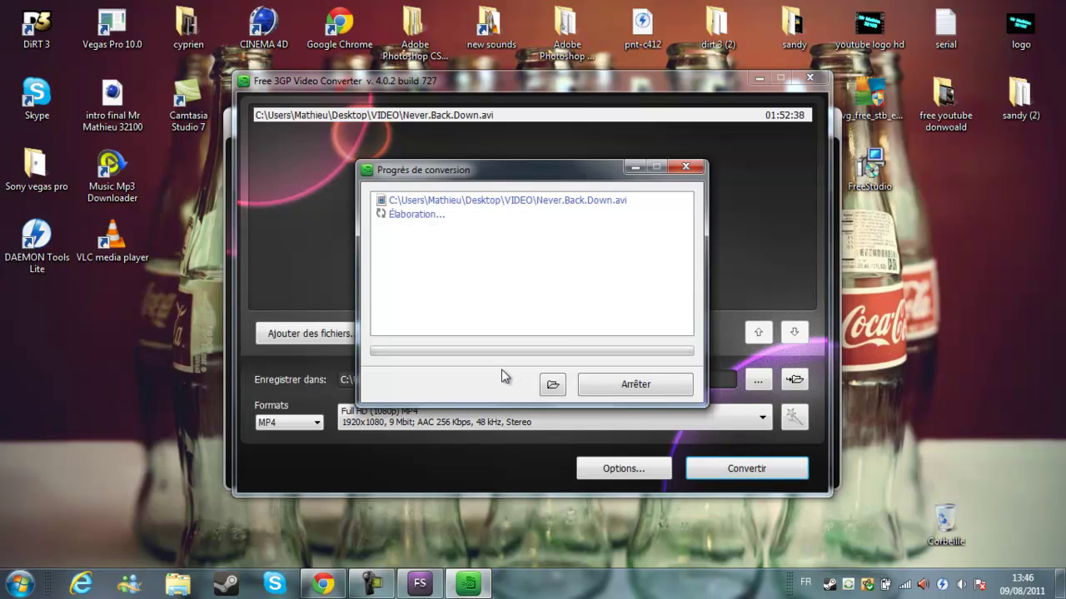
# Step: Check the conversion progress and leave its progress window minimised
pyautogui.click(636, 169)
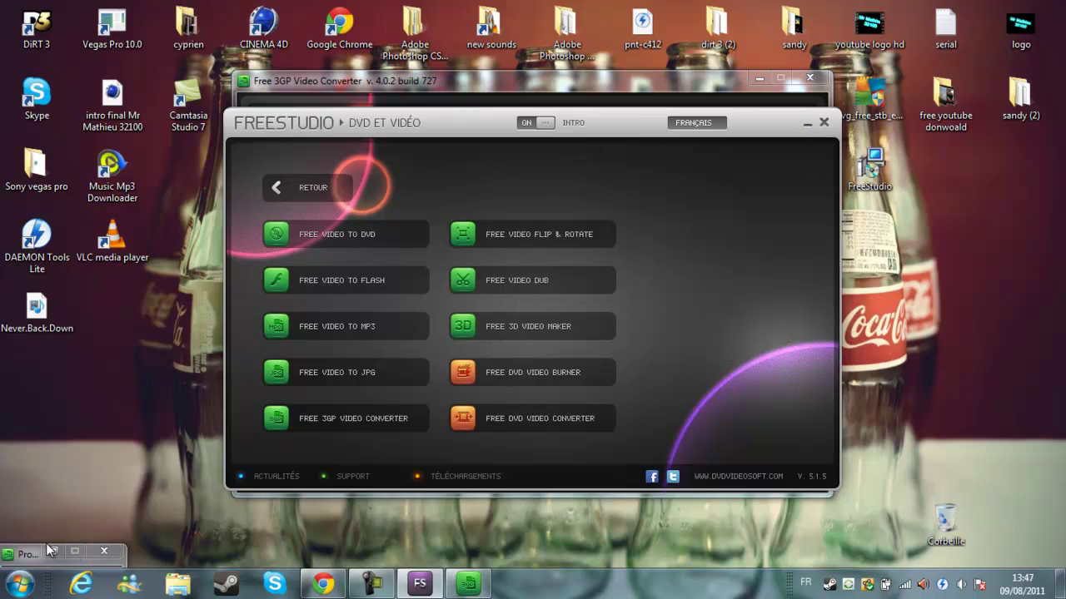
pyautogui.click(20, 556)
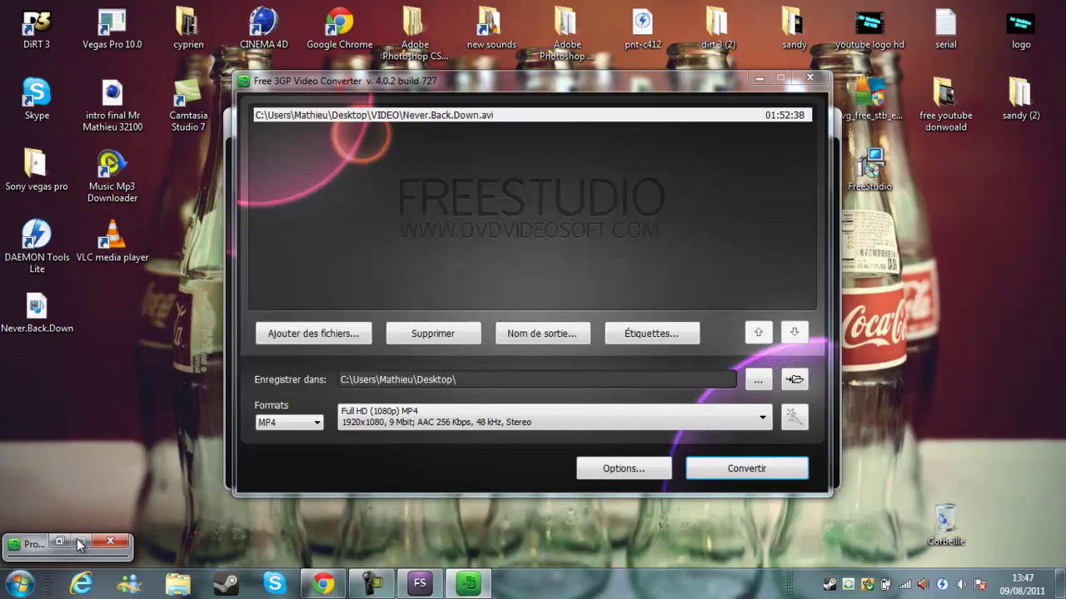
pyautogui.click(57, 542)
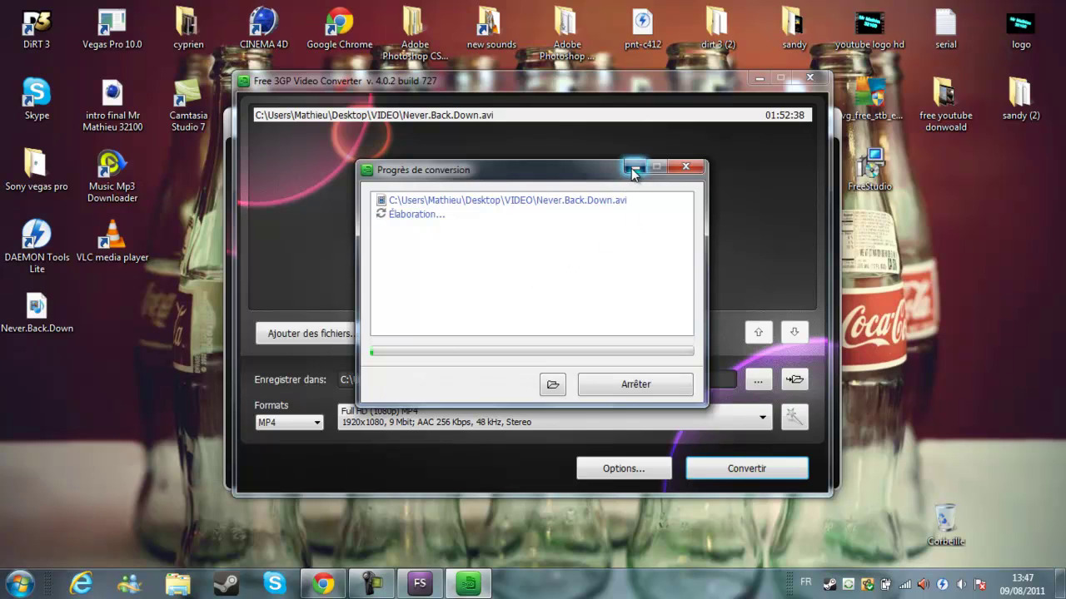
pyautogui.click(635, 167)
# Step: Return to Free Studio's main menu and open Free YouTube Download from the YouTube tools
pyautogui.click(317, 186)
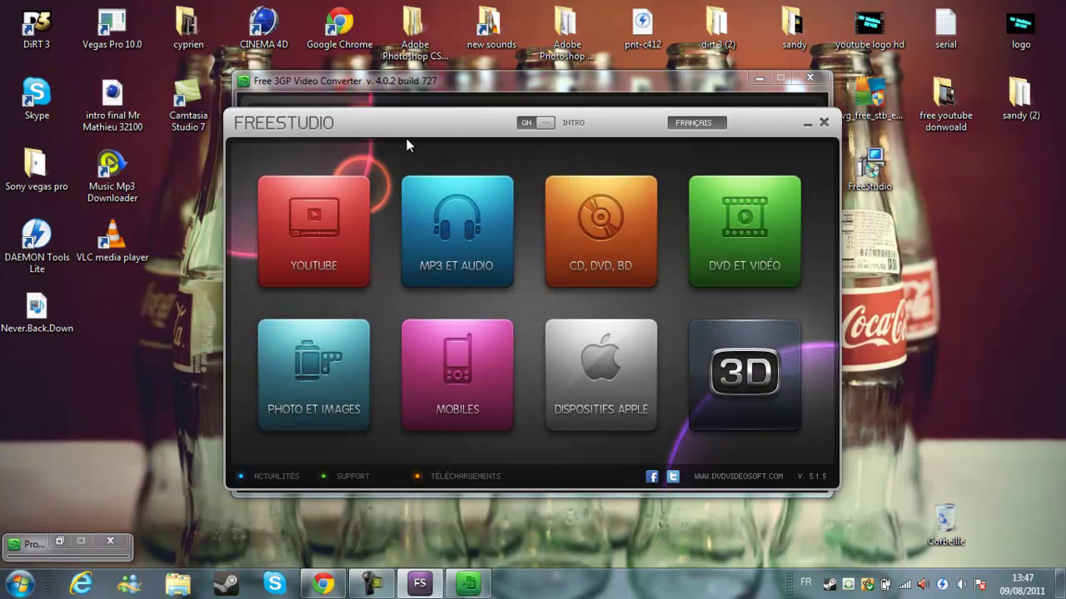
pyautogui.click(339, 216)
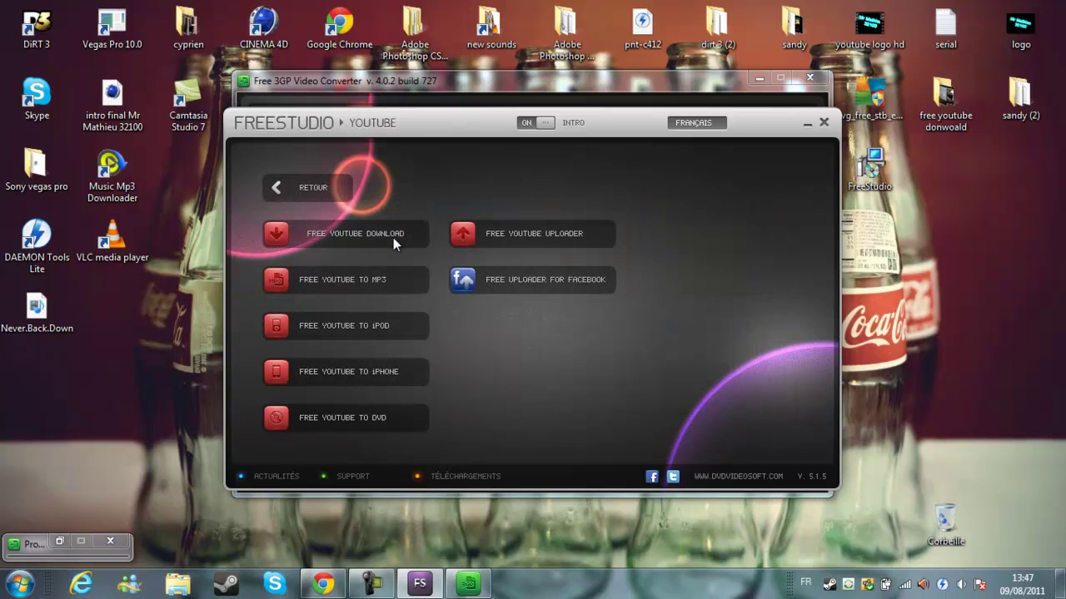
pyautogui.click(359, 237)
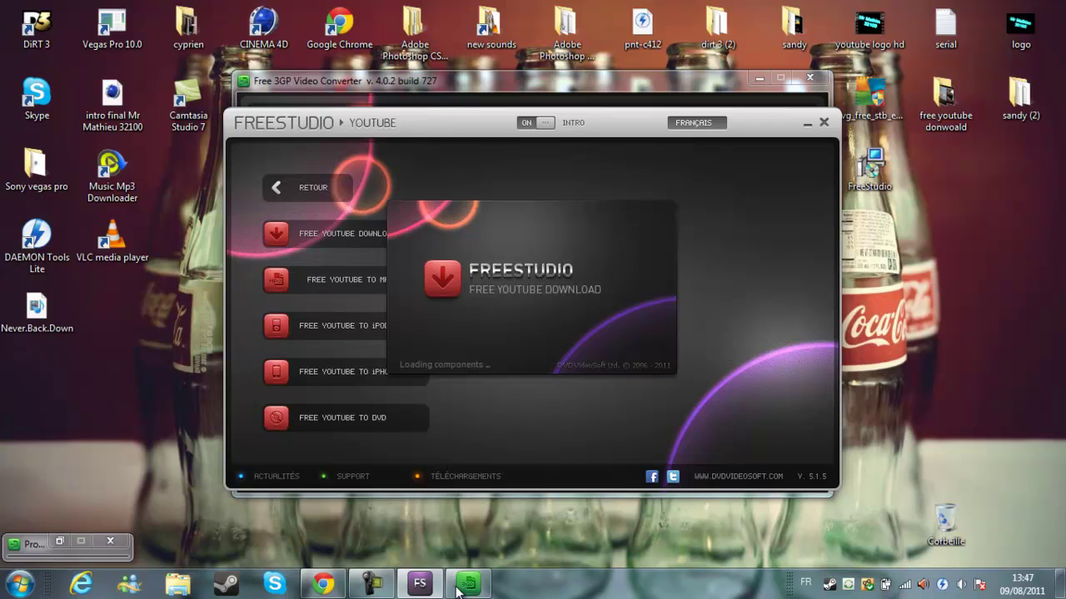
pyautogui.click(375, 586)
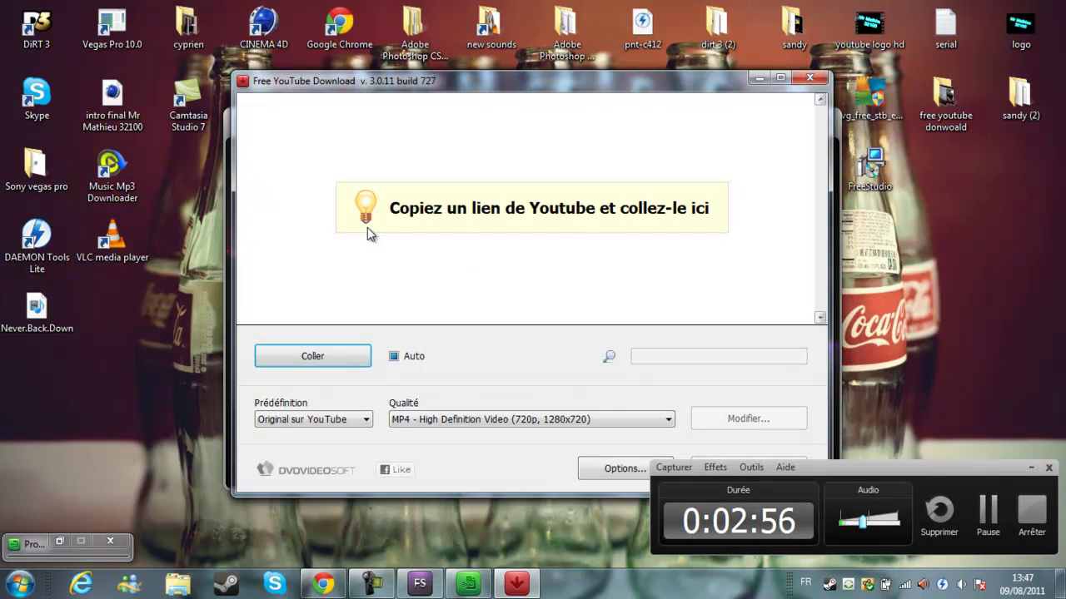
# Step: Switch to Google Chrome and open youtube.com in a new tab
pyautogui.click(320, 587)
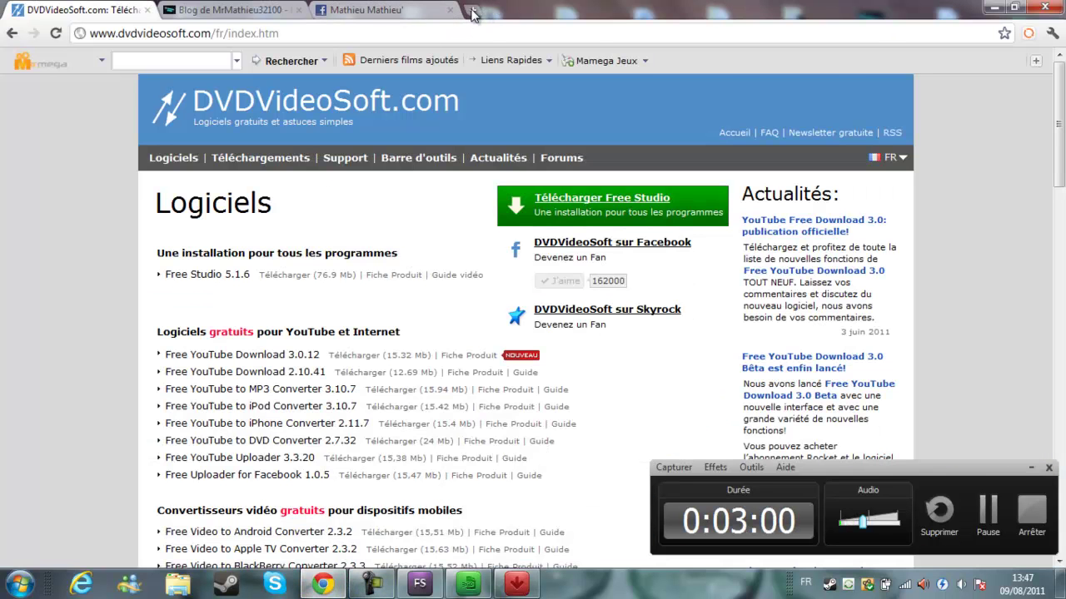
pyautogui.click(470, 14)
pyautogui.write('youtube.com')
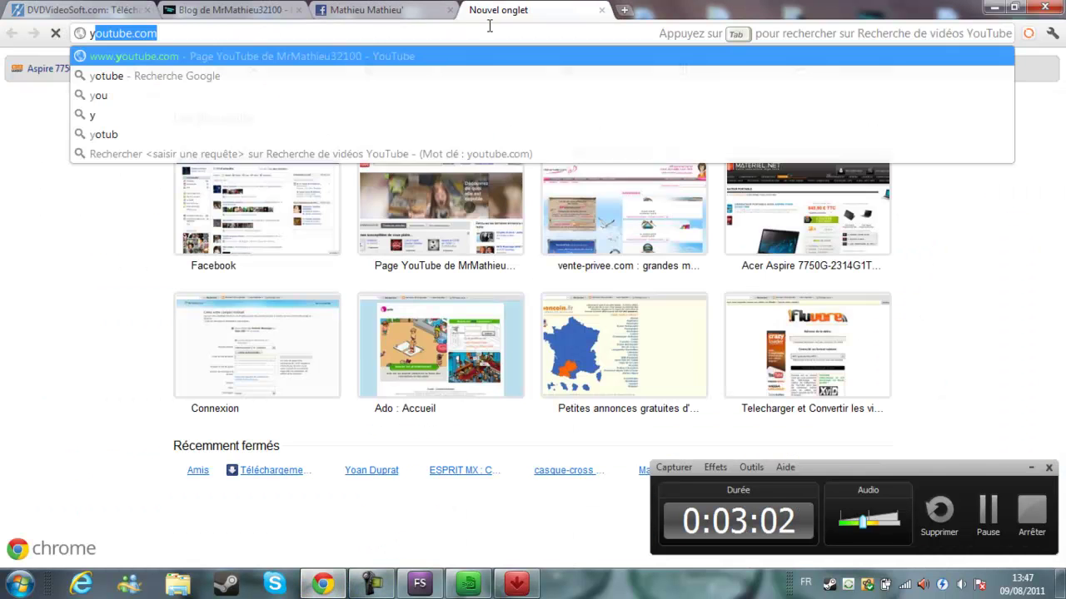
pyautogui.press('Return')
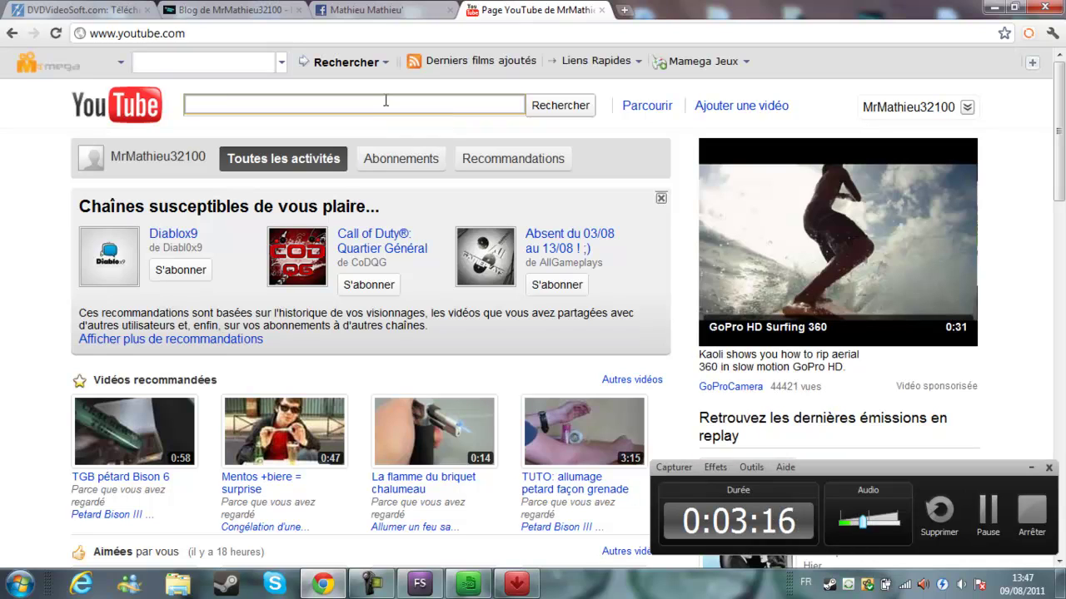
# Step: Search YouTube for "danny macaskill way back home" and open the redbull video Danny MacAskill - "Way Back Home"
pyautogui.write('danny ma')
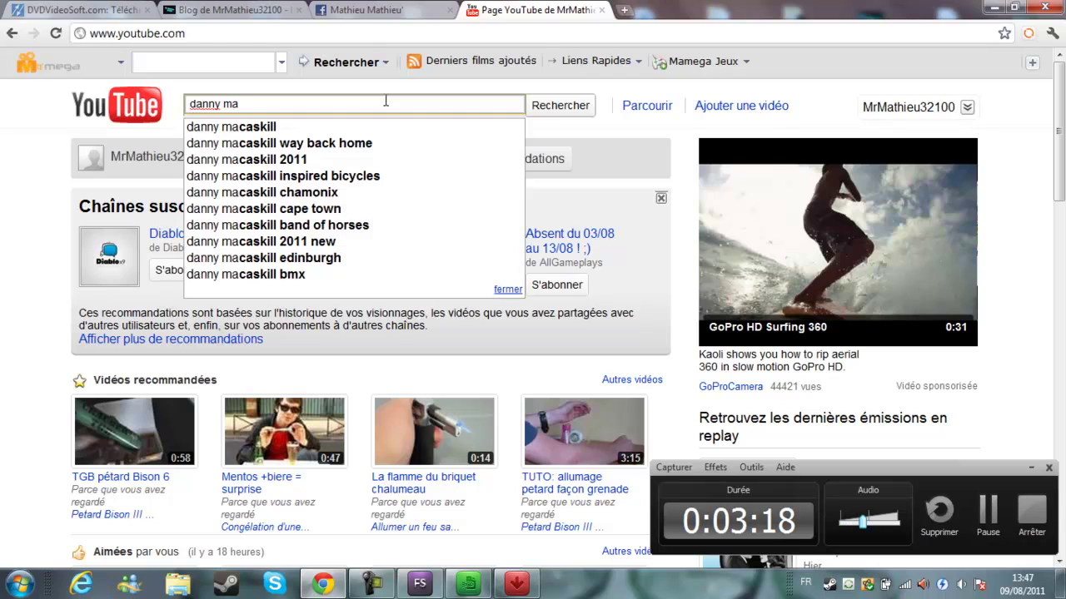
pyautogui.write('ckaskill')
pyautogui.press('Down')
pyautogui.press('Down')
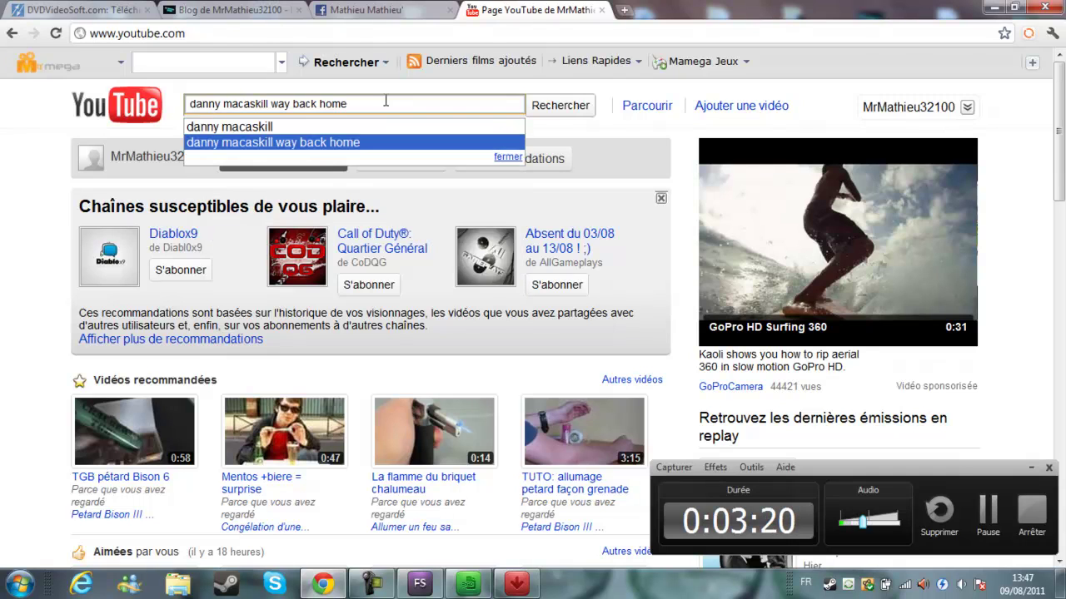
pyautogui.press('Return')
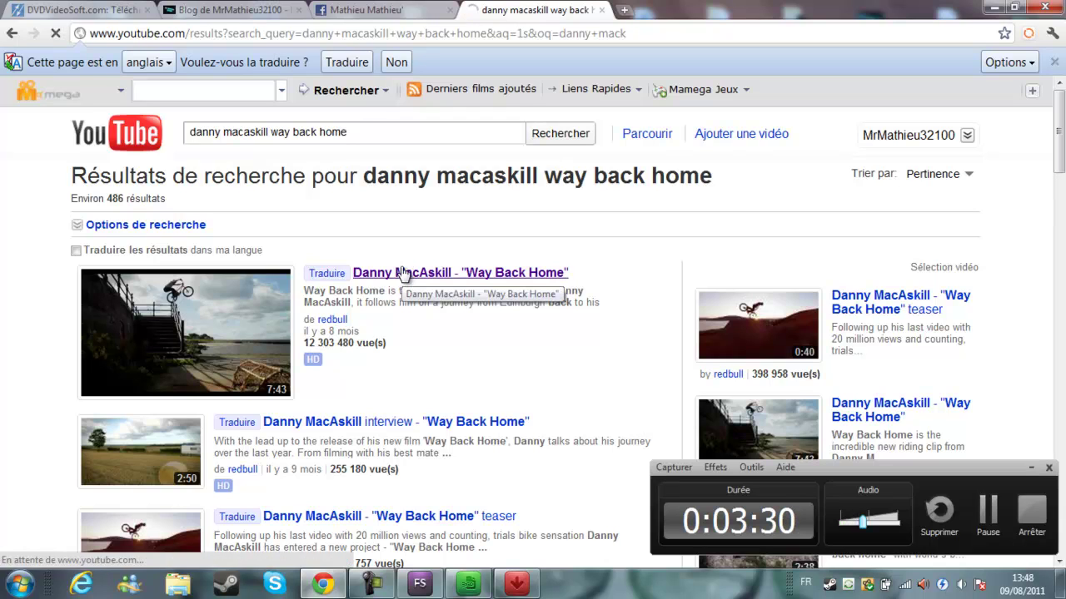
pyautogui.click(403, 274)
# Step: Copy the "Way Back Home" video's web address and close its tab, returning to the DVDVideoSoft page
pyautogui.moveTo(321, 34); pyautogui.dragTo(48, 42)
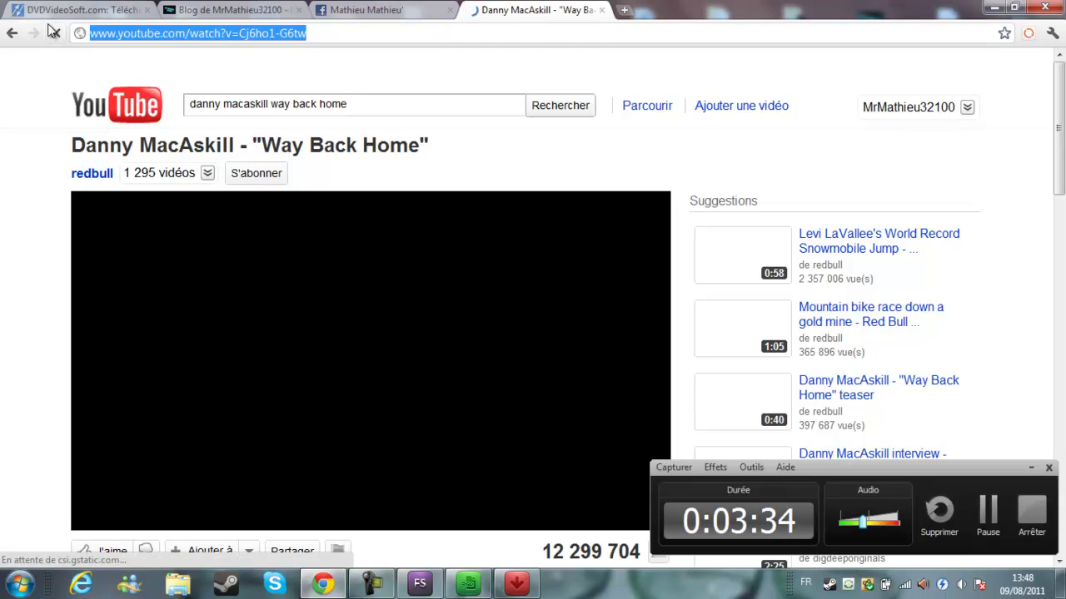
pyautogui.click(601, 10)
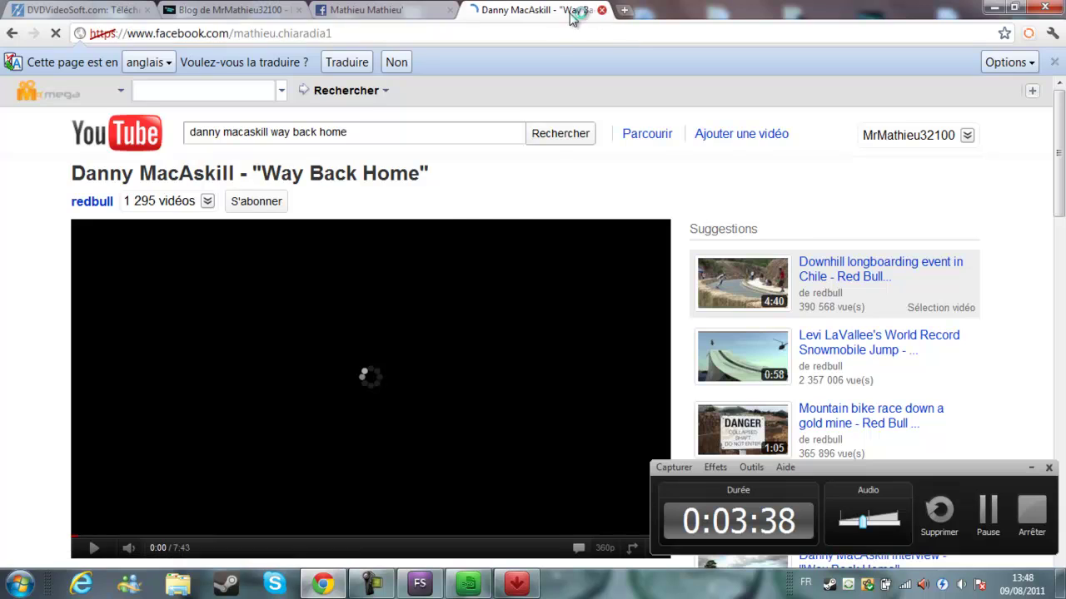
pyautogui.click(46, 10)
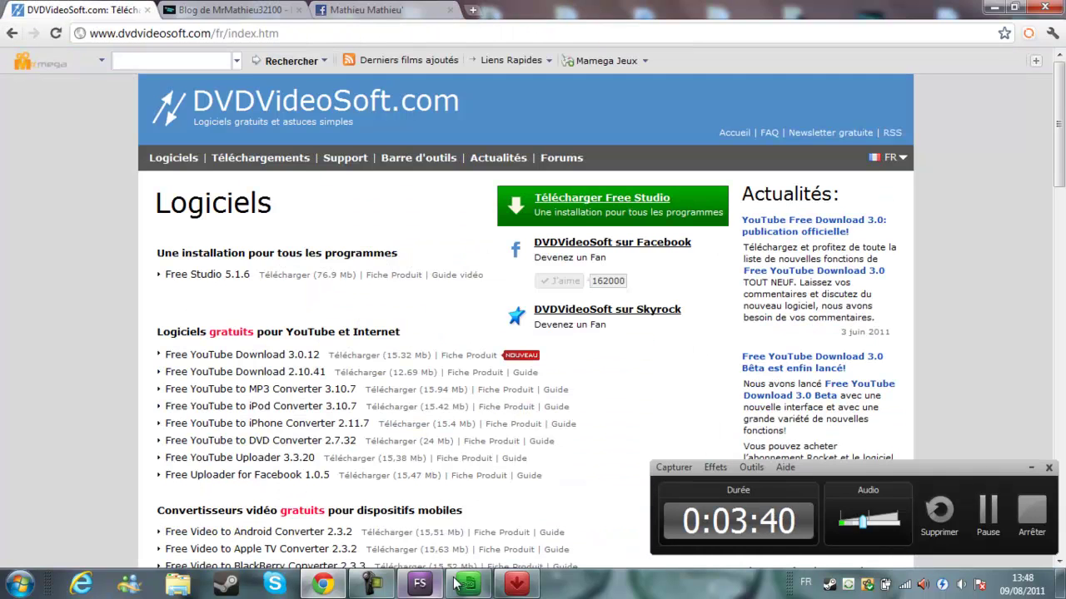
# Step: Switch to Free YouTube Download, paste the copied link and start its download at MP4 720p, 1280x720
pyautogui.click(507, 589)
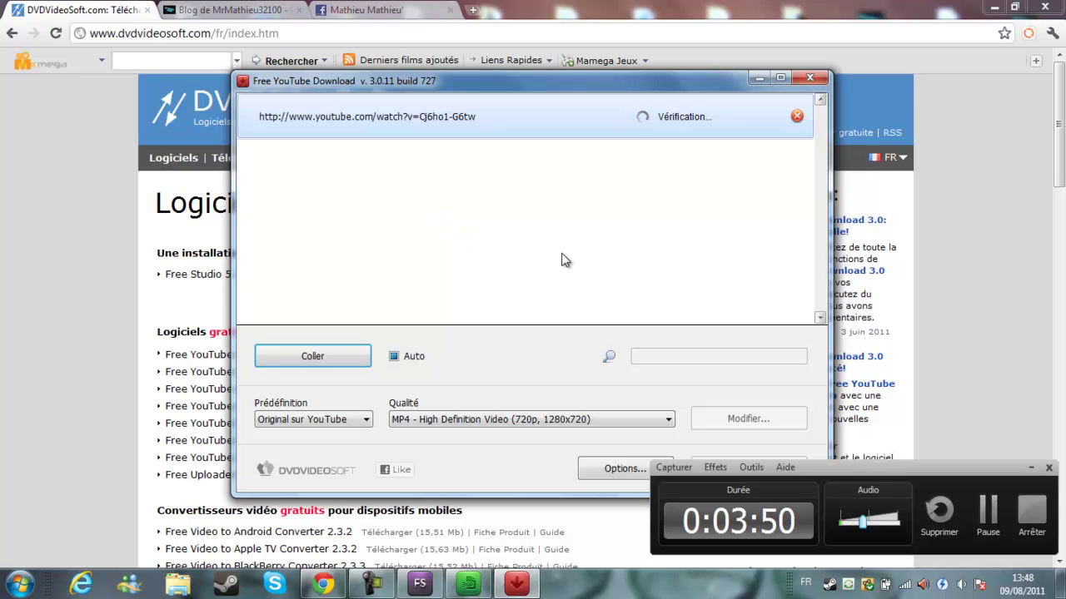
pyautogui.click(504, 419)
pyautogui.click(506, 421)
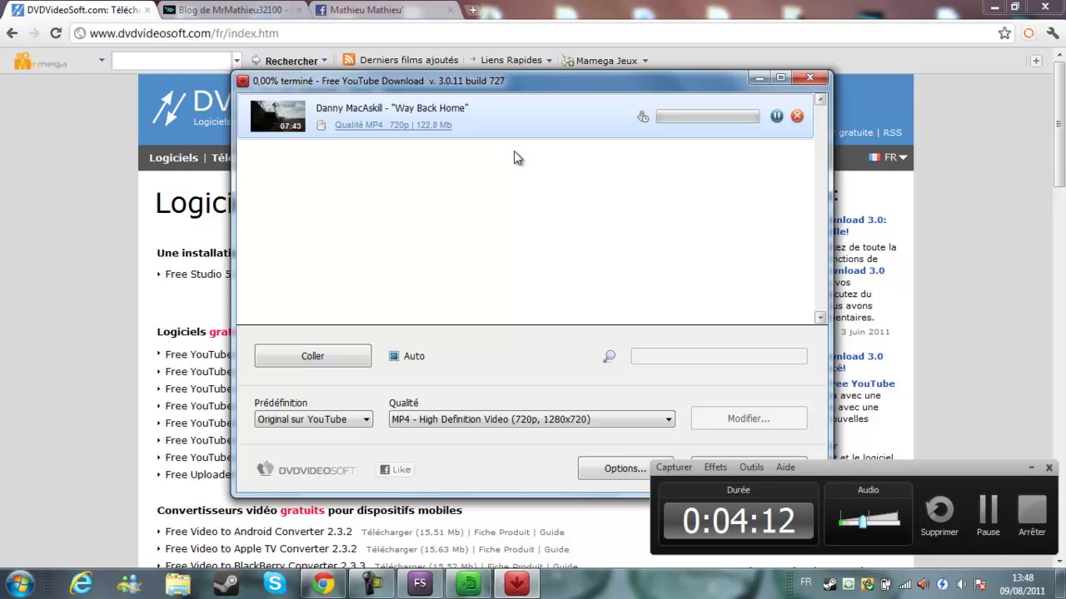
# Step: Change the running "Way Back Home" download to MP4 1080p and accept downloading it in another format
pyautogui.click(387, 127)
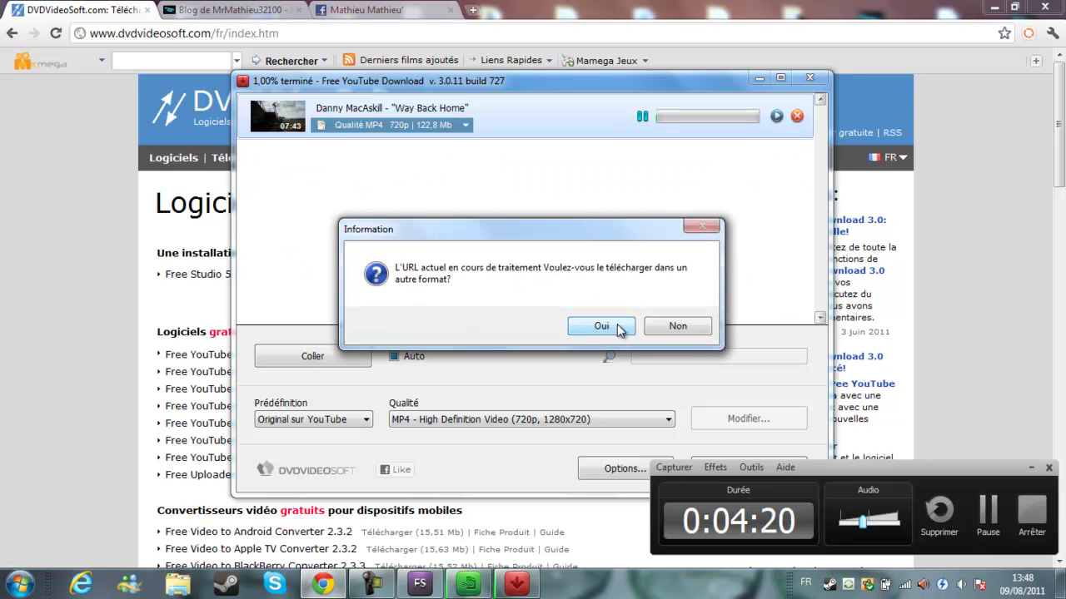
pyautogui.click(616, 328)
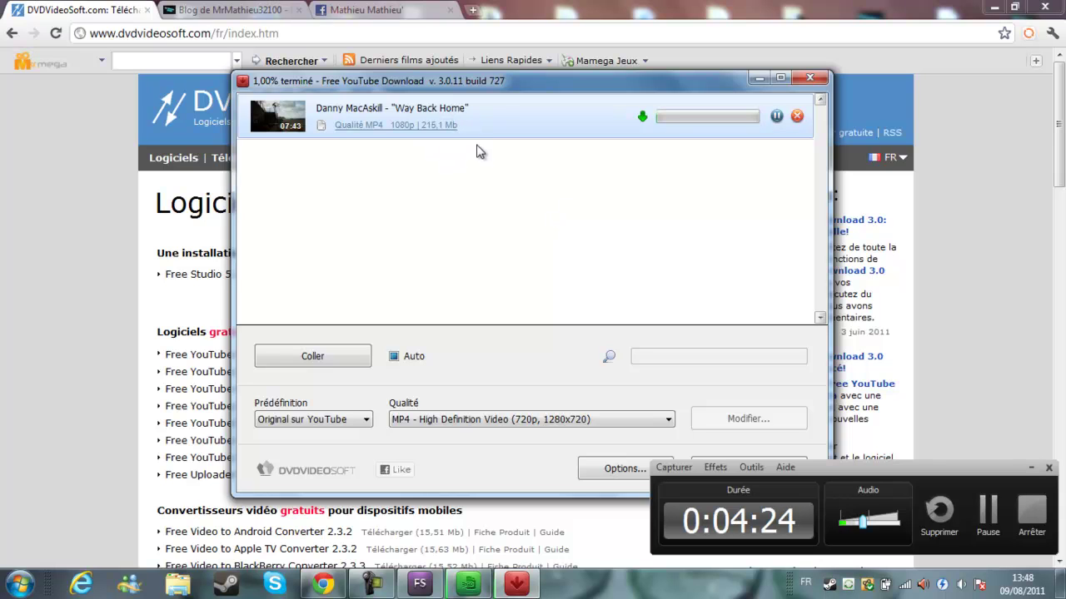
# Step: Remove the "Way Back Home" download from the list and close Free YouTube Download
pyautogui.moveTo(653, 87); pyautogui.dragTo(604, 48)
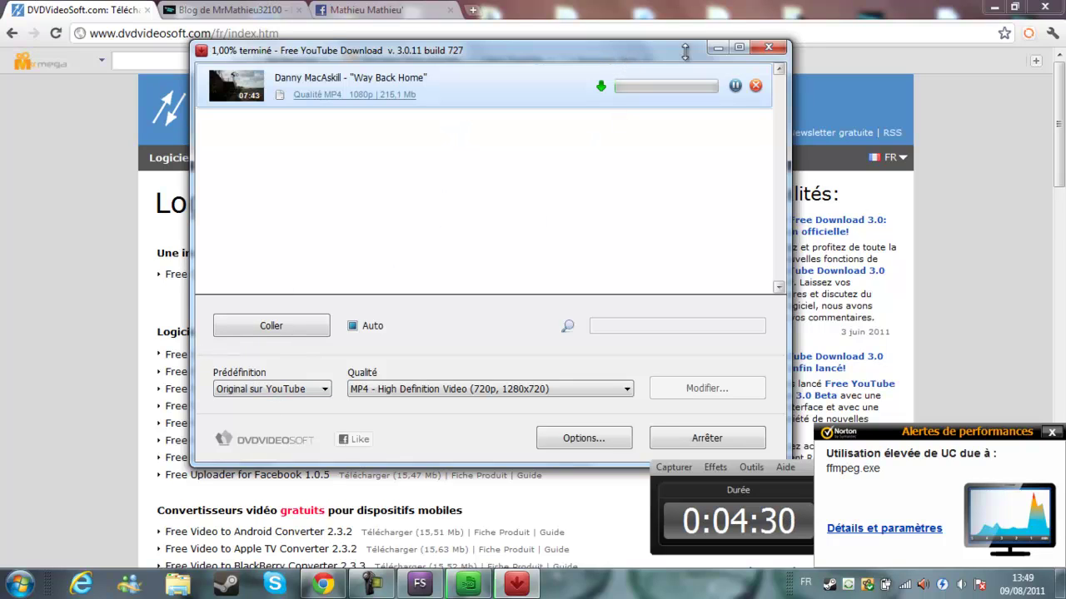
pyautogui.click(755, 84)
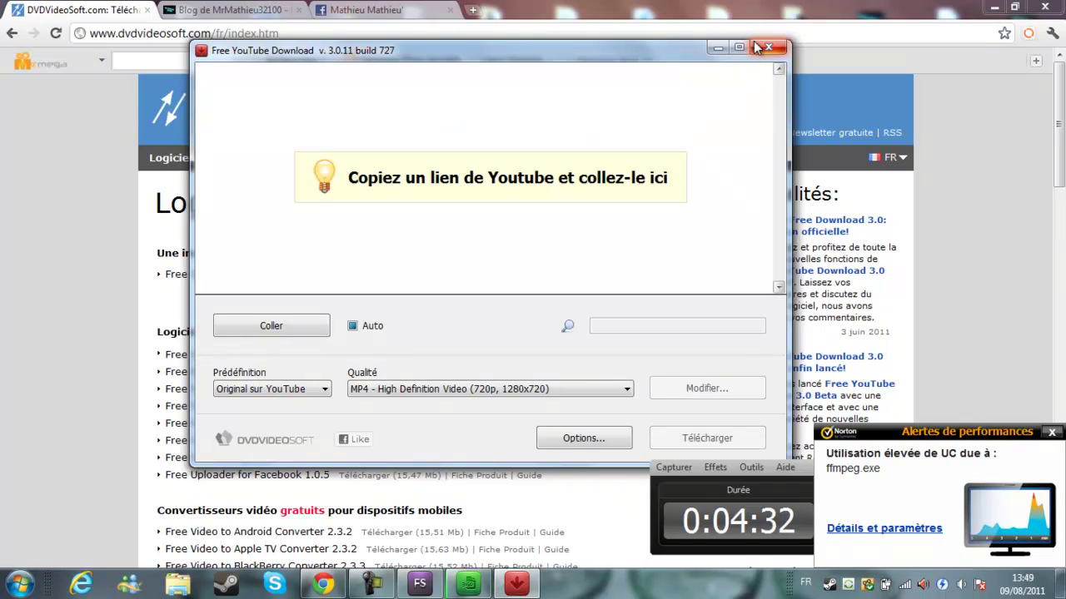
pyautogui.click(762, 48)
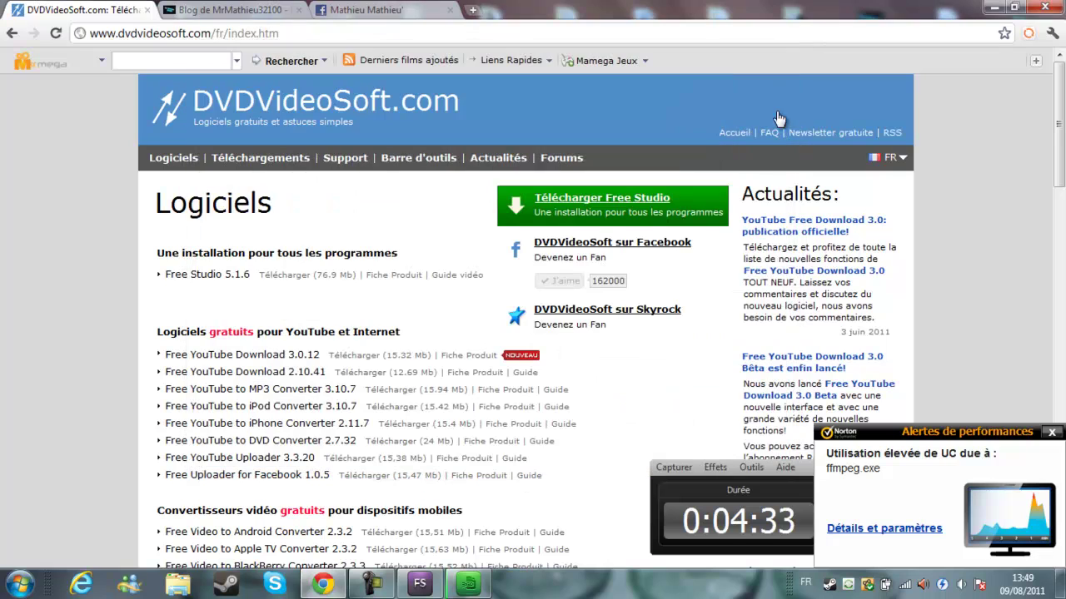
# Step: Dismiss the Norton performance alert and close the DVDVideoSoft page in the browser
pyautogui.click(1052, 434)
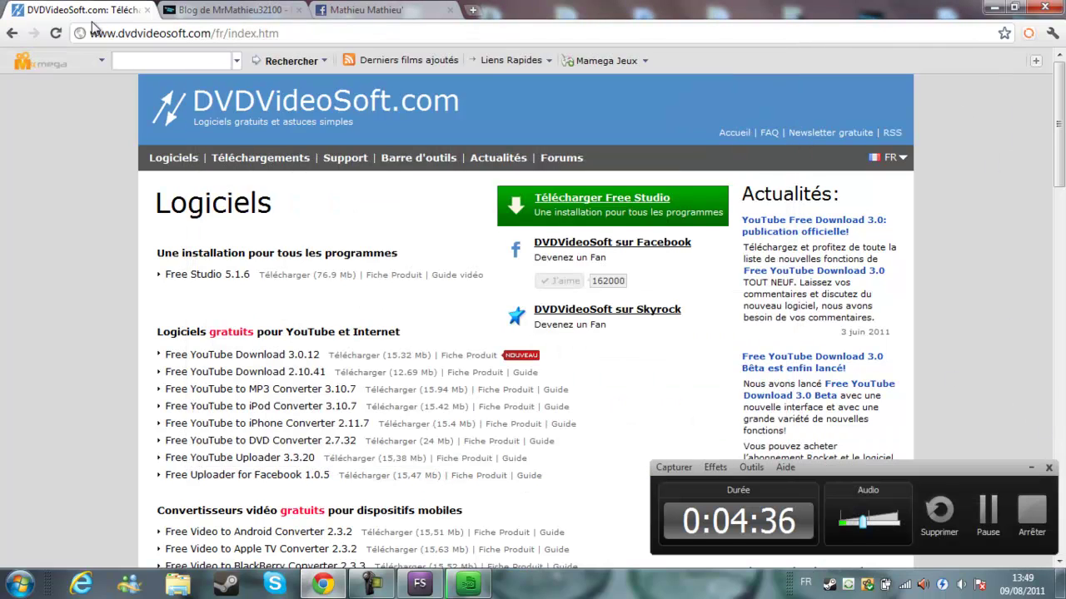
pyautogui.click(148, 10)
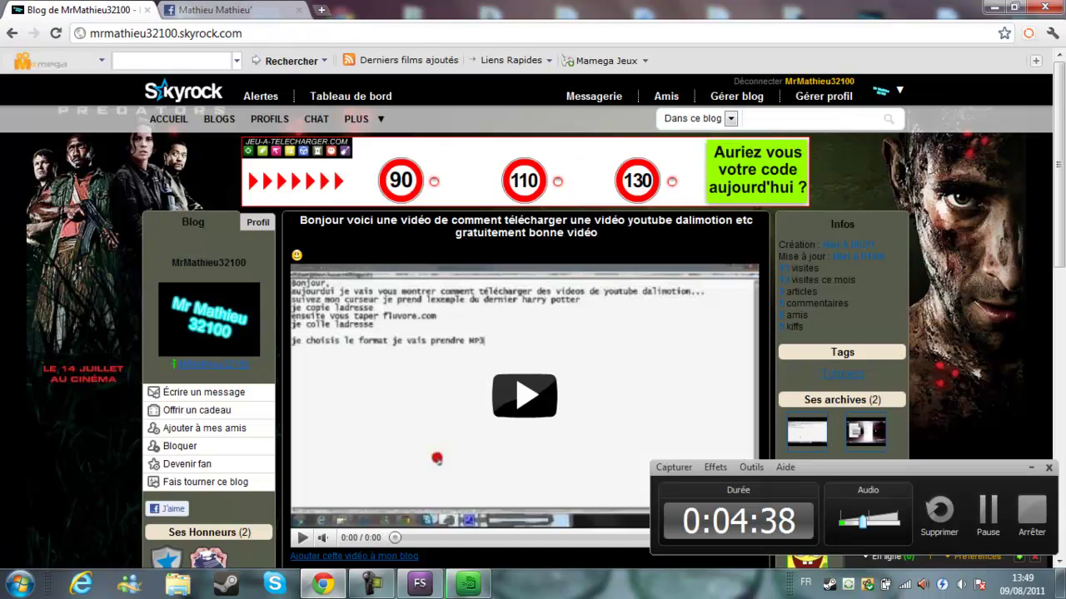
# Step: Switch to Free Studio, look at Free 3D Video Maker from the 3D tools, close it and return to the main menu
pyautogui.click(418, 584)
pyautogui.click(286, 184)
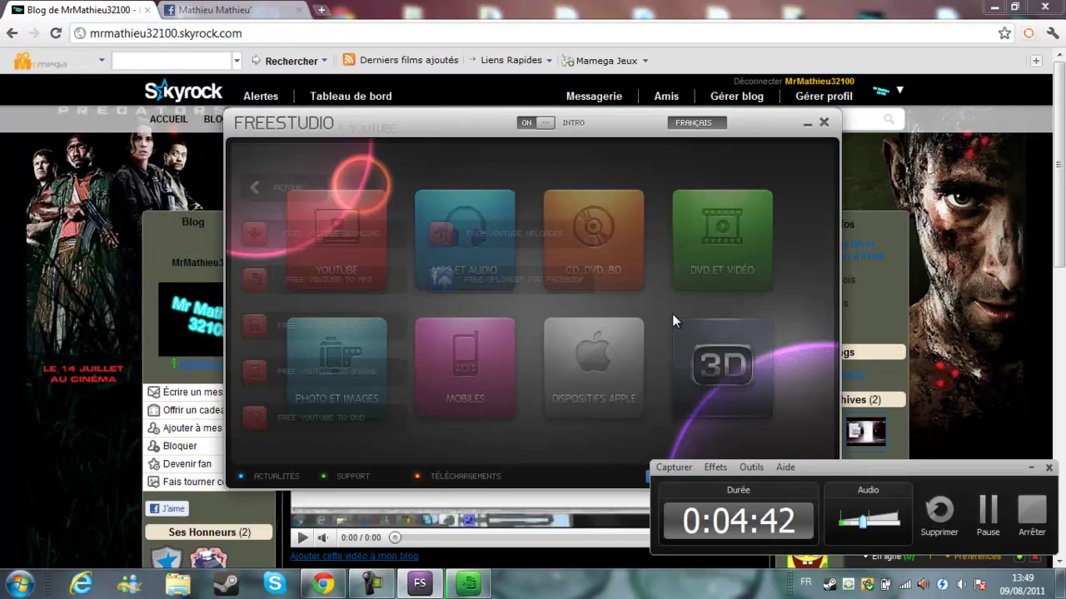
pyautogui.click(747, 369)
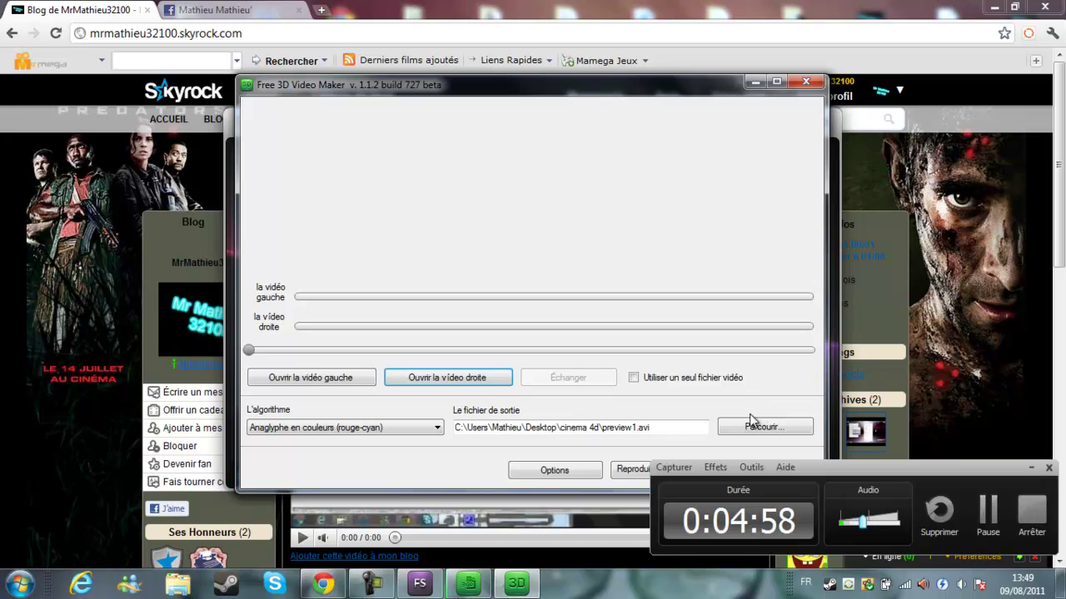
pyautogui.moveTo(577, 98); pyautogui.dragTo(547, 59)
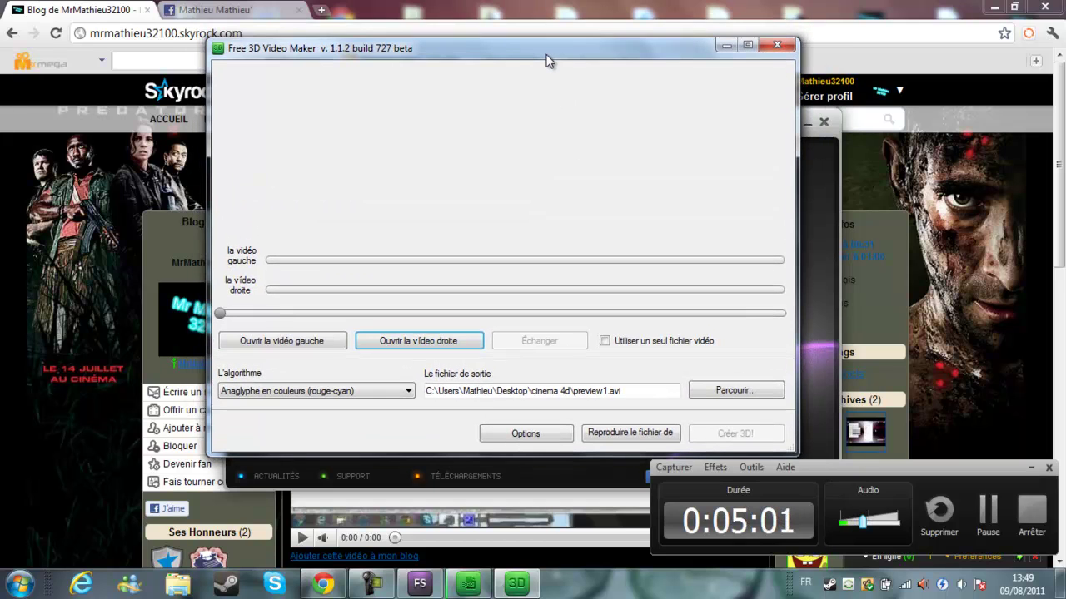
pyautogui.click(776, 45)
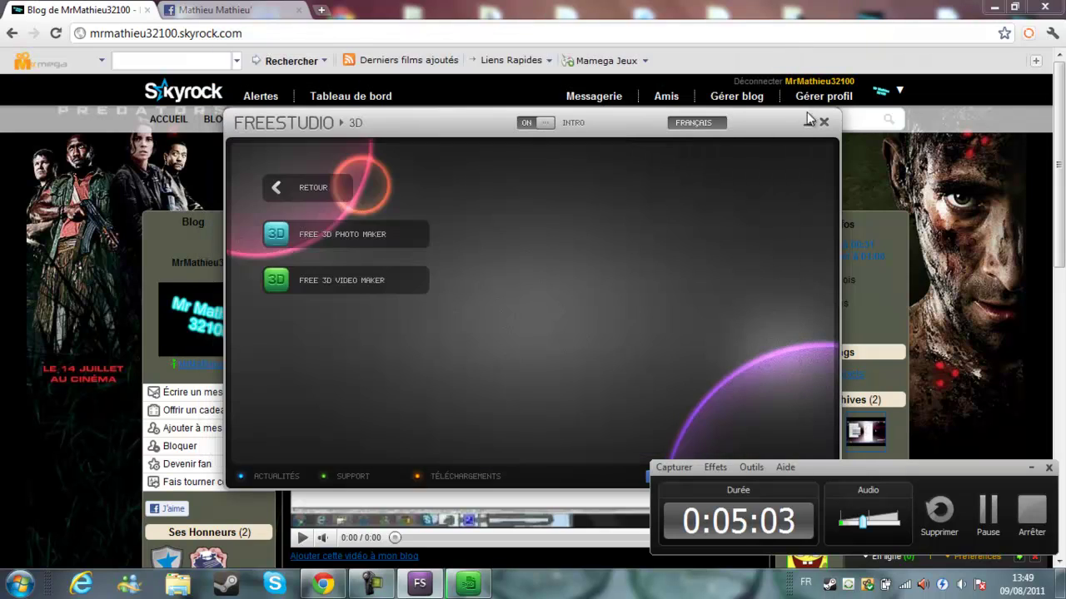
pyautogui.click(305, 188)
# Step: Minimise Google Chrome to check the Never.Back.Down conversion in Free 3GP Video Converter, and switch back to Chrome
pyautogui.click(994, 7)
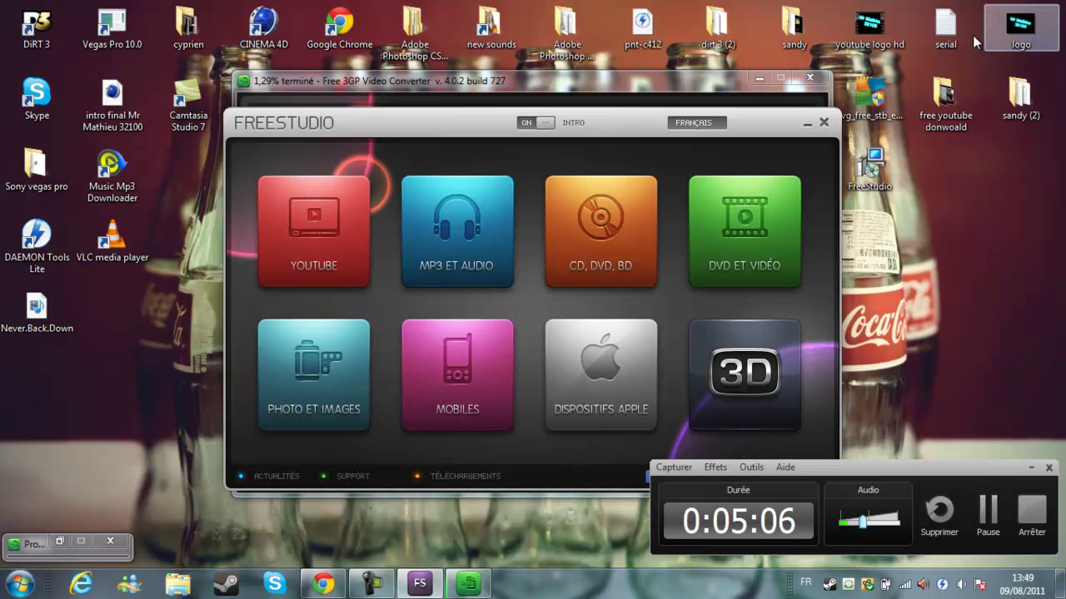
pyautogui.click(751, 78)
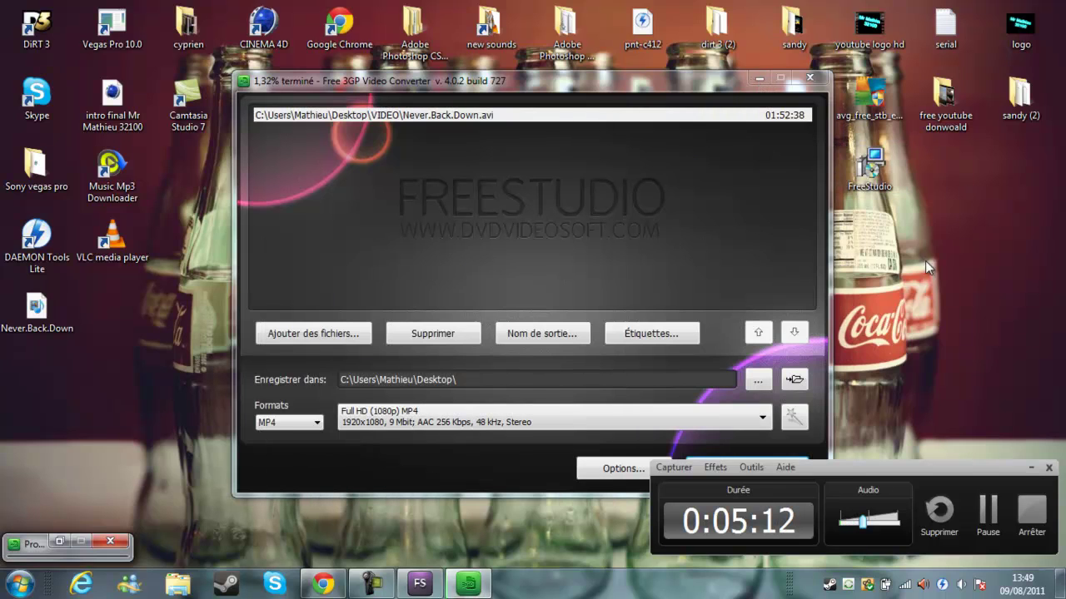
pyautogui.click(325, 585)
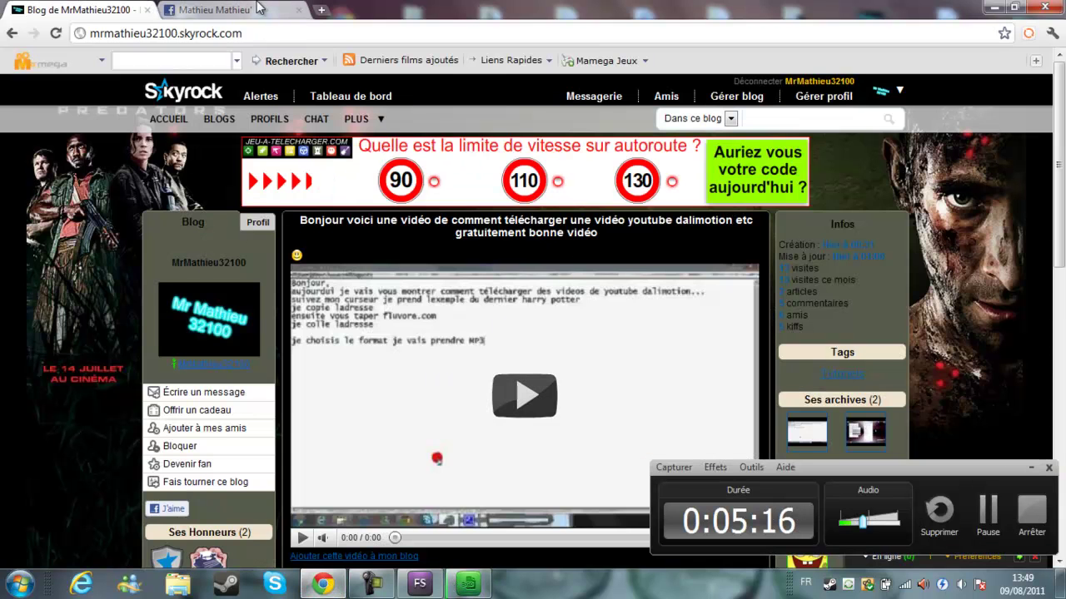